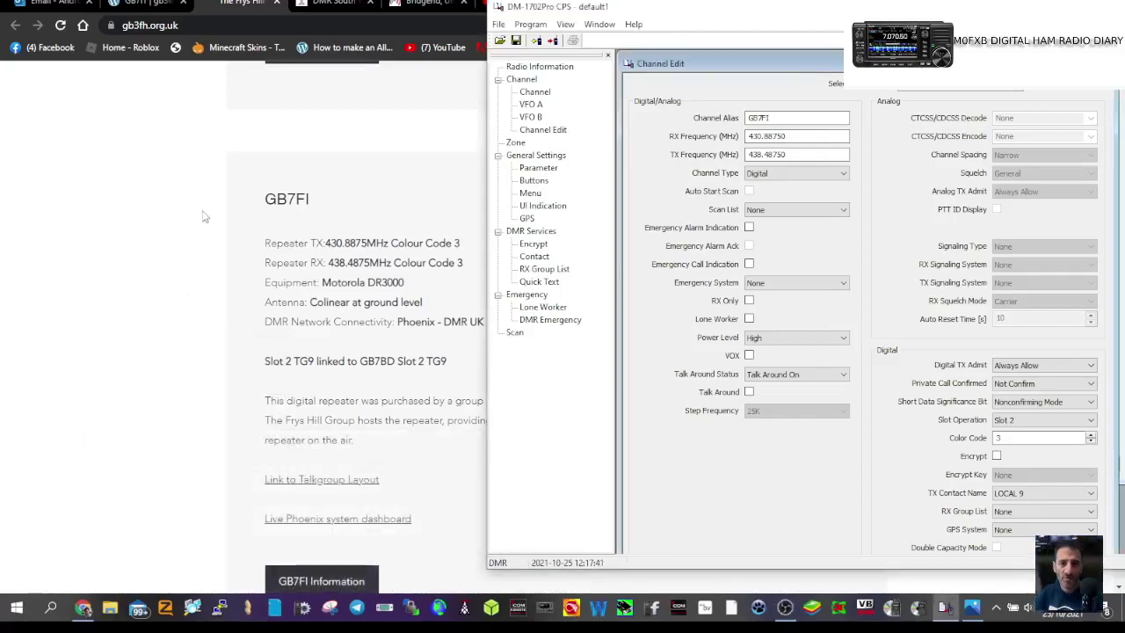
# - In Chrome, find the Frys Hill site's GB3FI details: 430.925 MHz TX, 438.525 MHz RX, CTCSS 77.0 Hz
pyautogui.click(202, 216)
pyautogui.scroll(5, 180, 224)
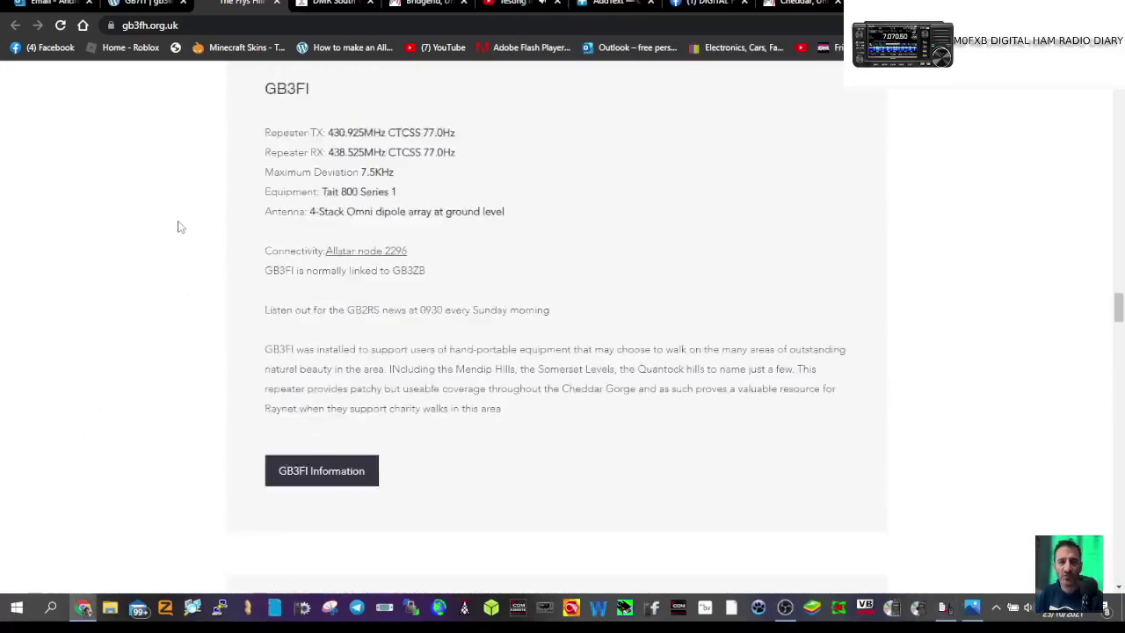
pyautogui.scroll(15, 178, 227)
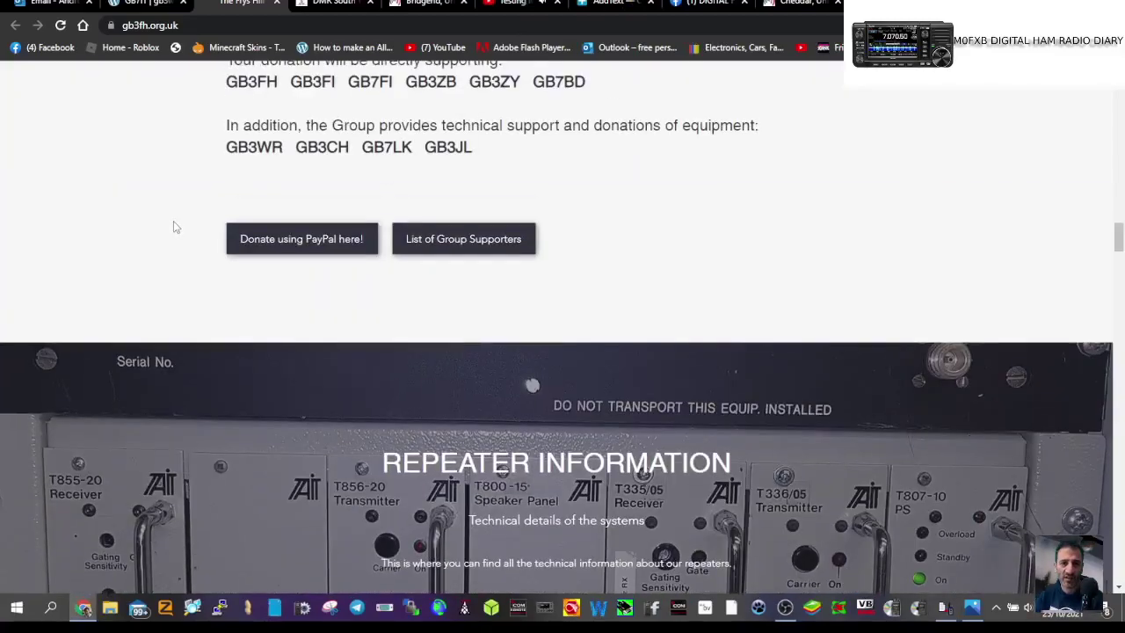
pyautogui.scroll(10, 175, 227)
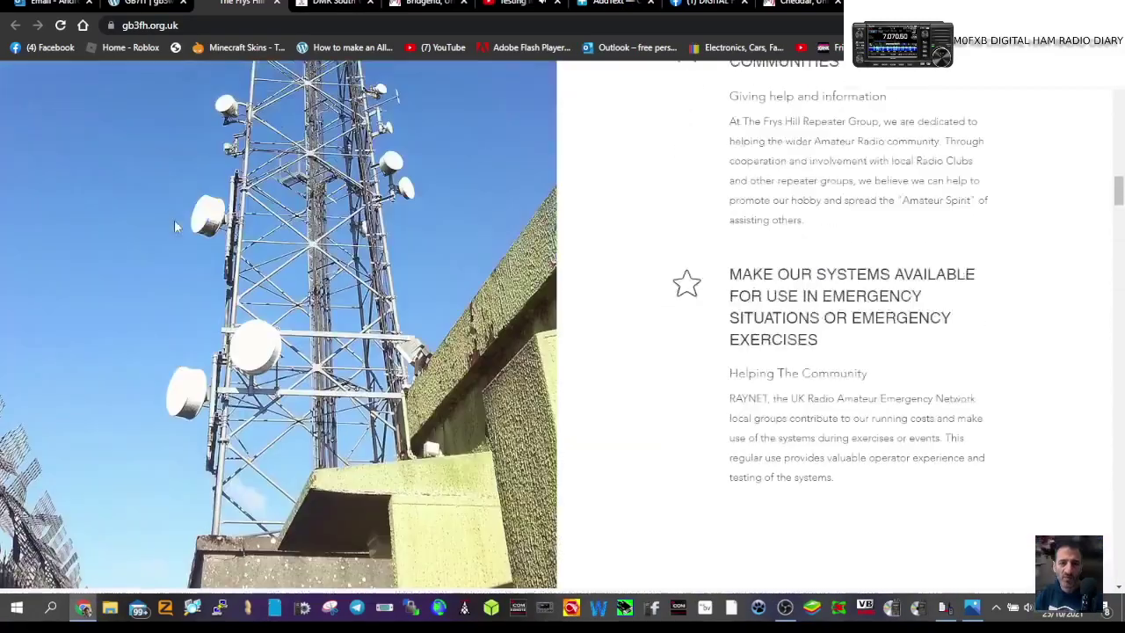
pyautogui.scroll(15, 174, 224)
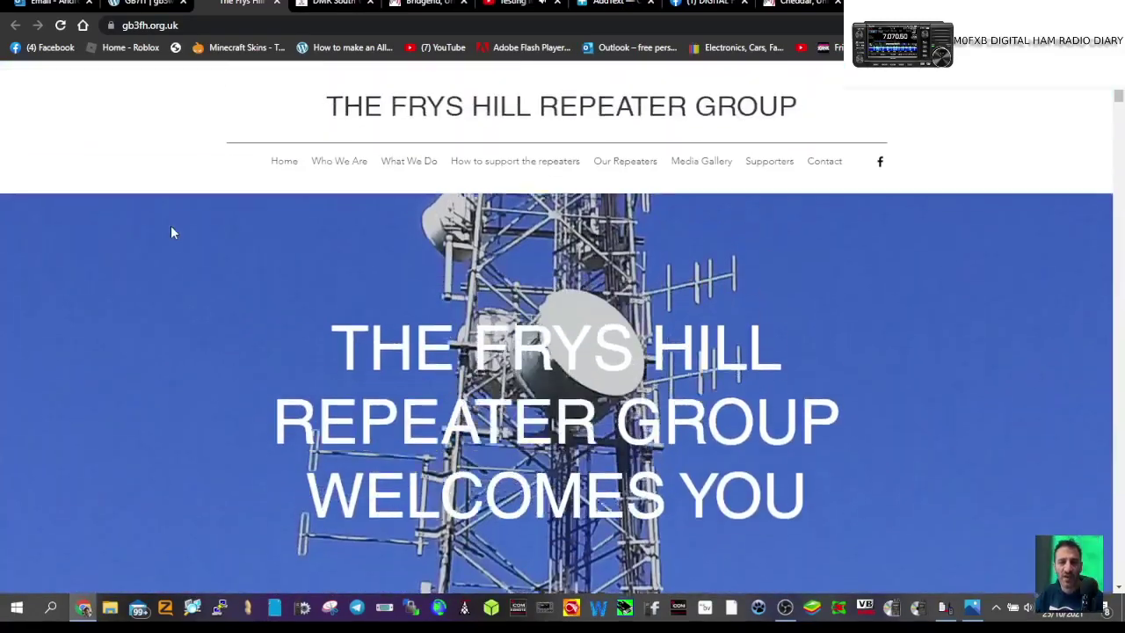
pyautogui.scroll(1, 172, 232)
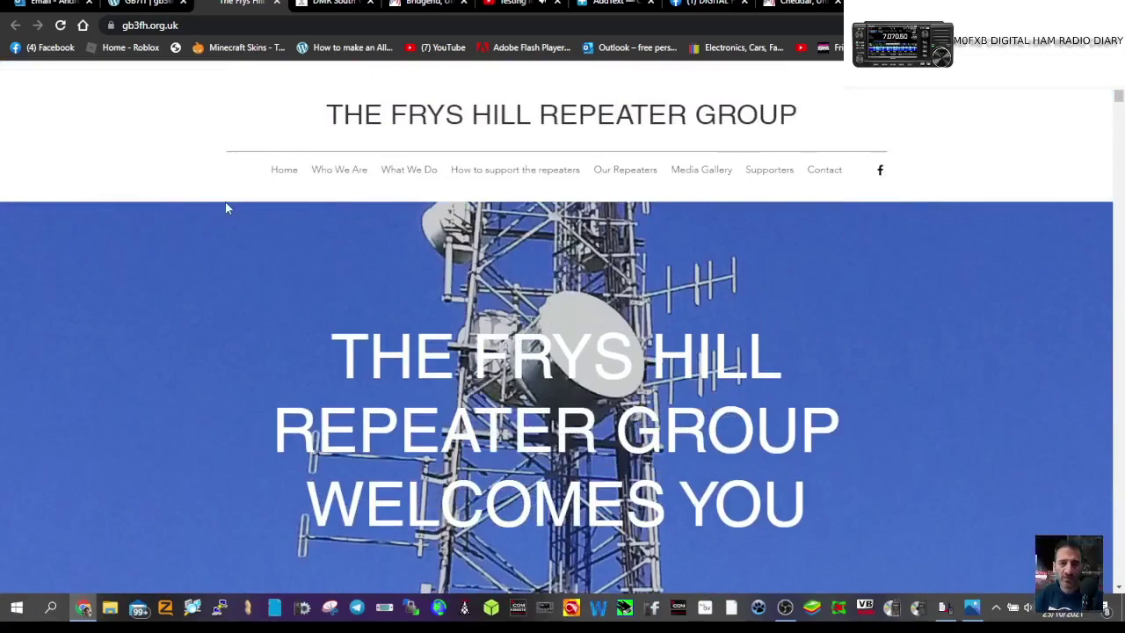
pyautogui.scroll(-7, 232, 202)
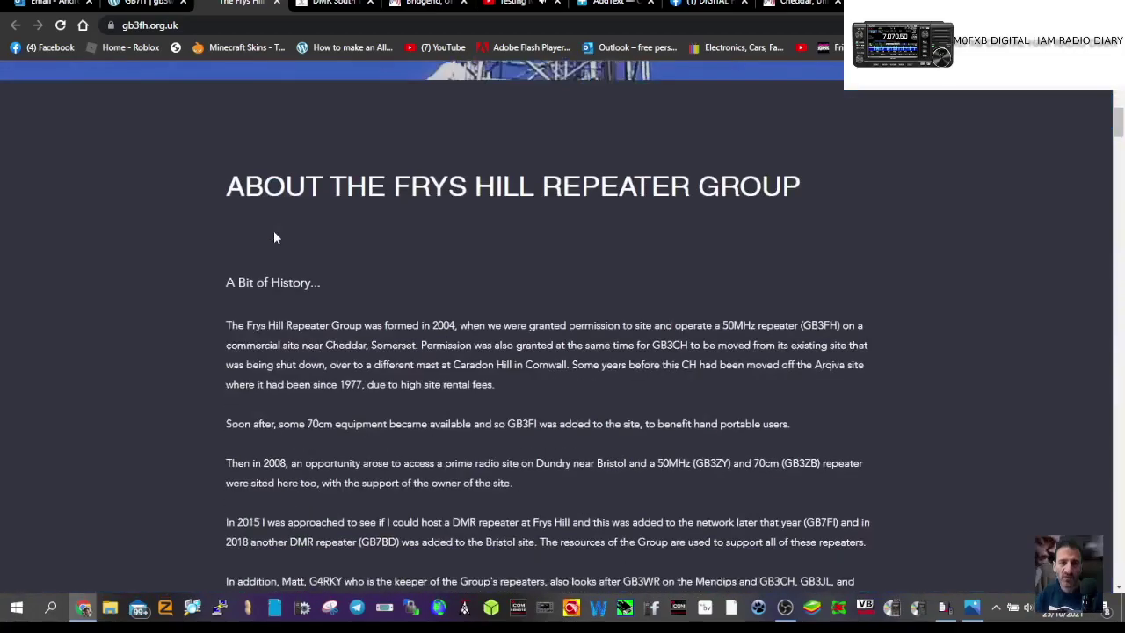
pyautogui.scroll(-20, 277, 242)
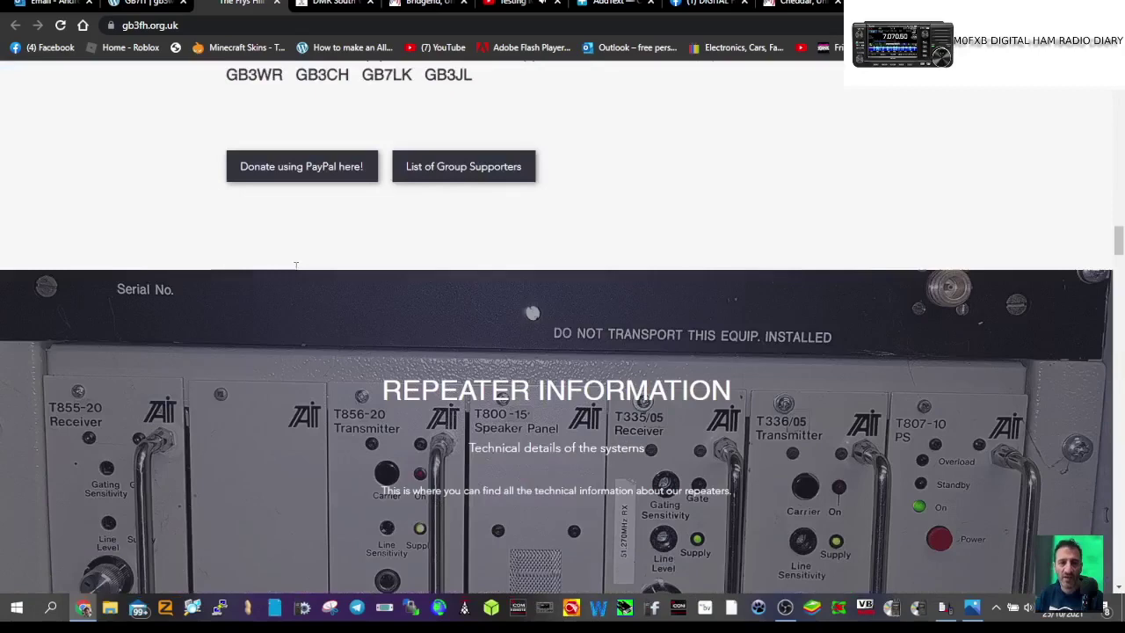
pyautogui.scroll(-10, 296, 263)
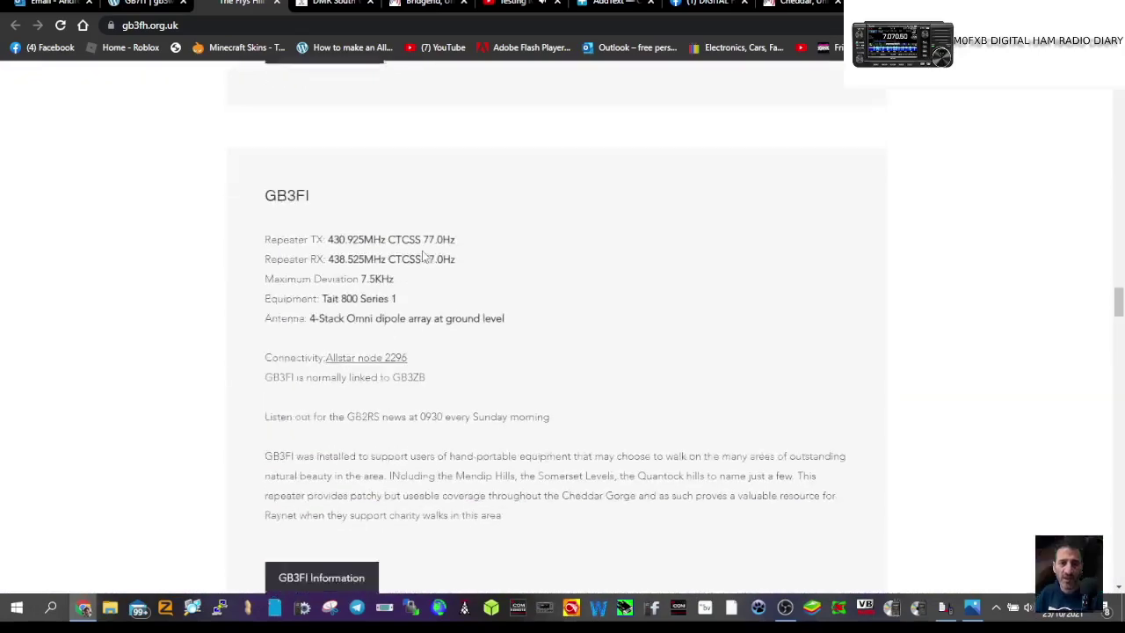
pyautogui.scroll(-1, 411, 239)
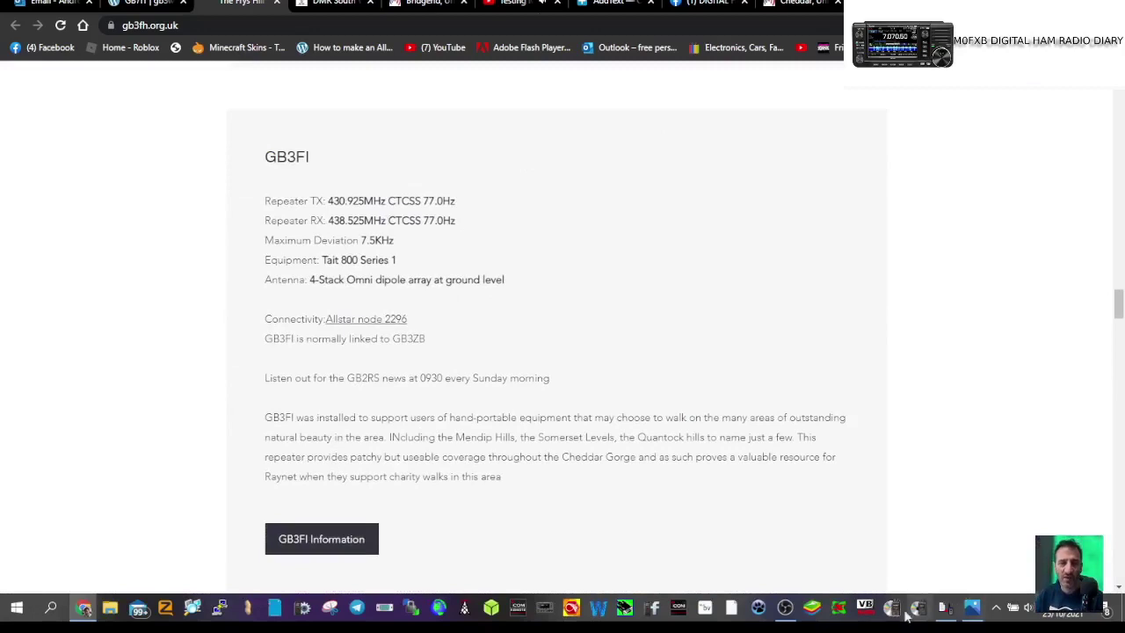
# - Back in the CPS, close the Channel Edit and Channel list windows
pyautogui.click(946, 613)
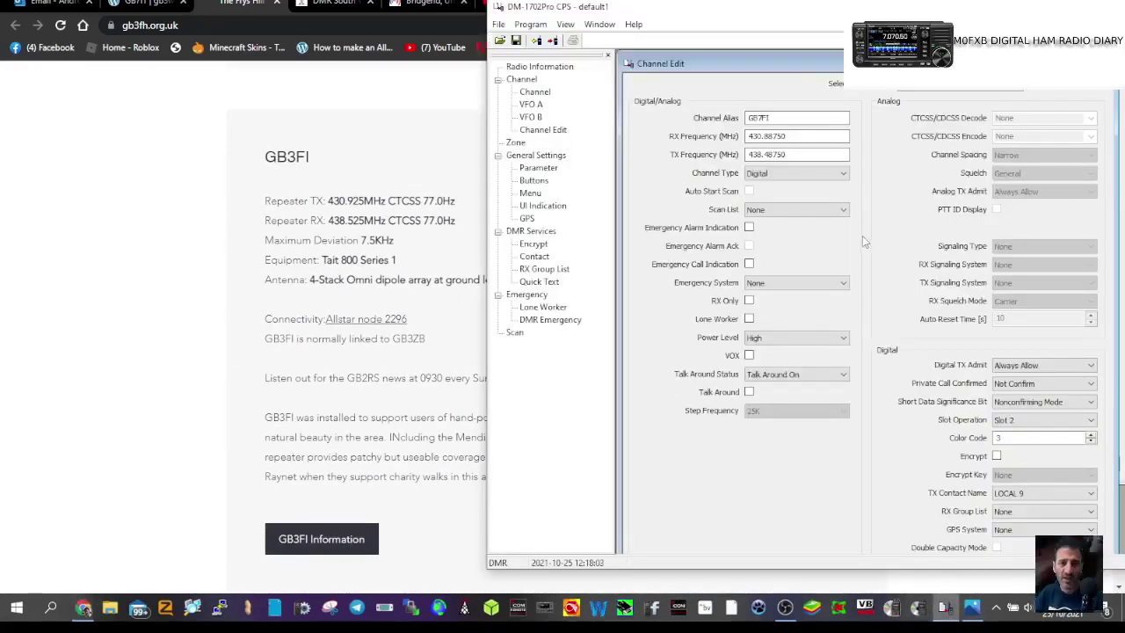
pyautogui.press('Escape')
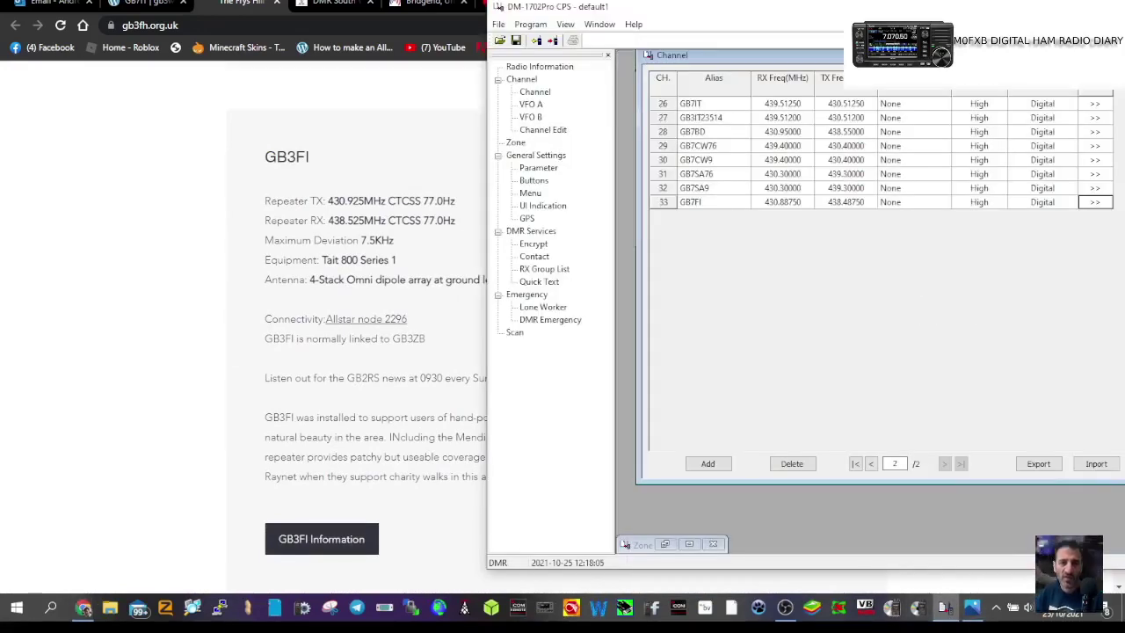
pyautogui.moveTo(1123, 68); pyautogui.dragTo(1079, 92)
pyautogui.press('Escape')
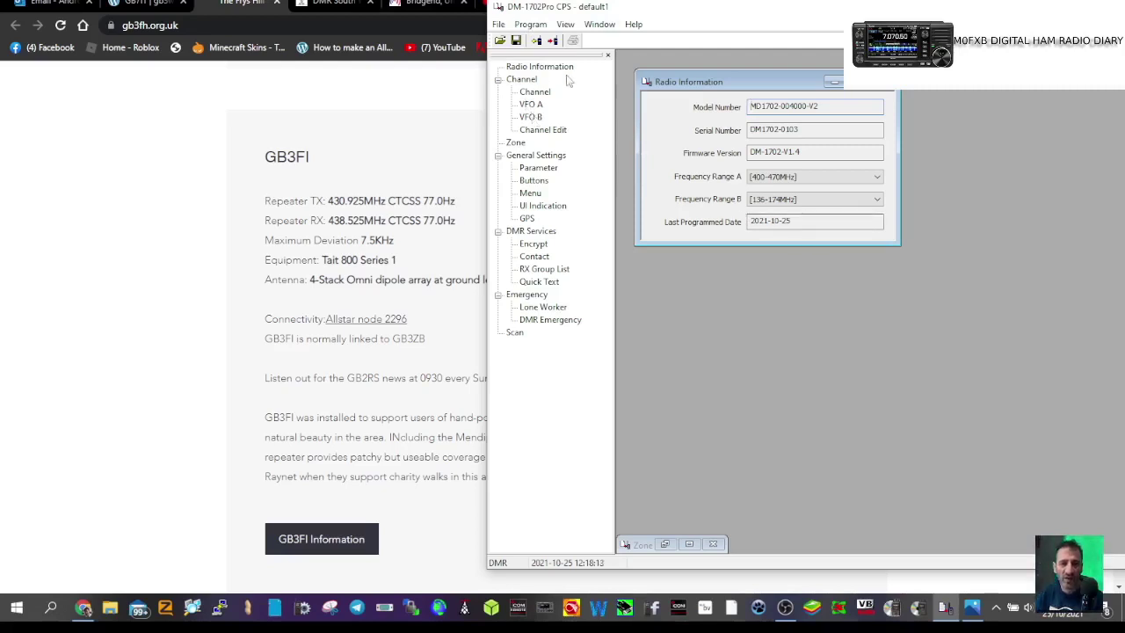
# - Open and dismiss the Program menu, then scroll the browser to GB7FI's repeater details
pyautogui.click(531, 24)
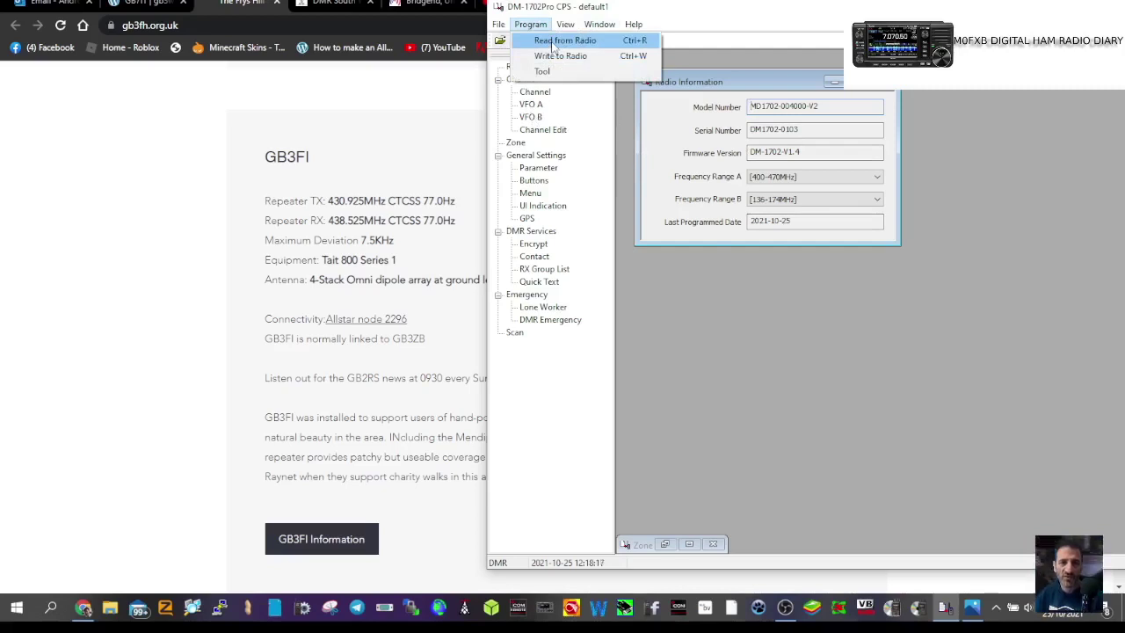
pyautogui.click(822, 347)
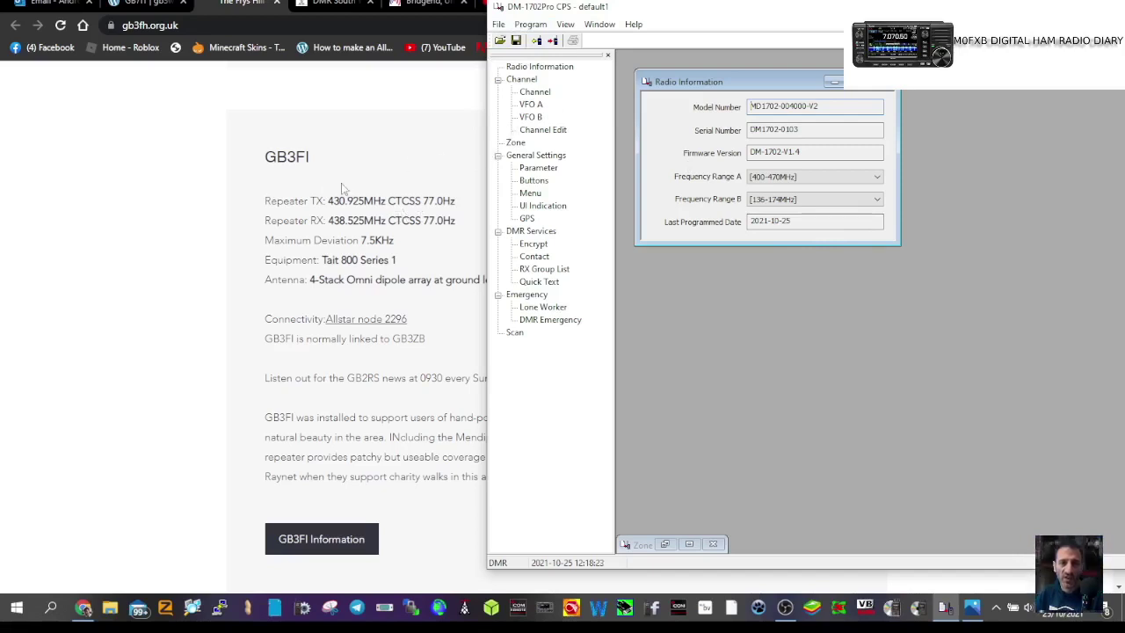
pyautogui.scroll(-6, 400, 187)
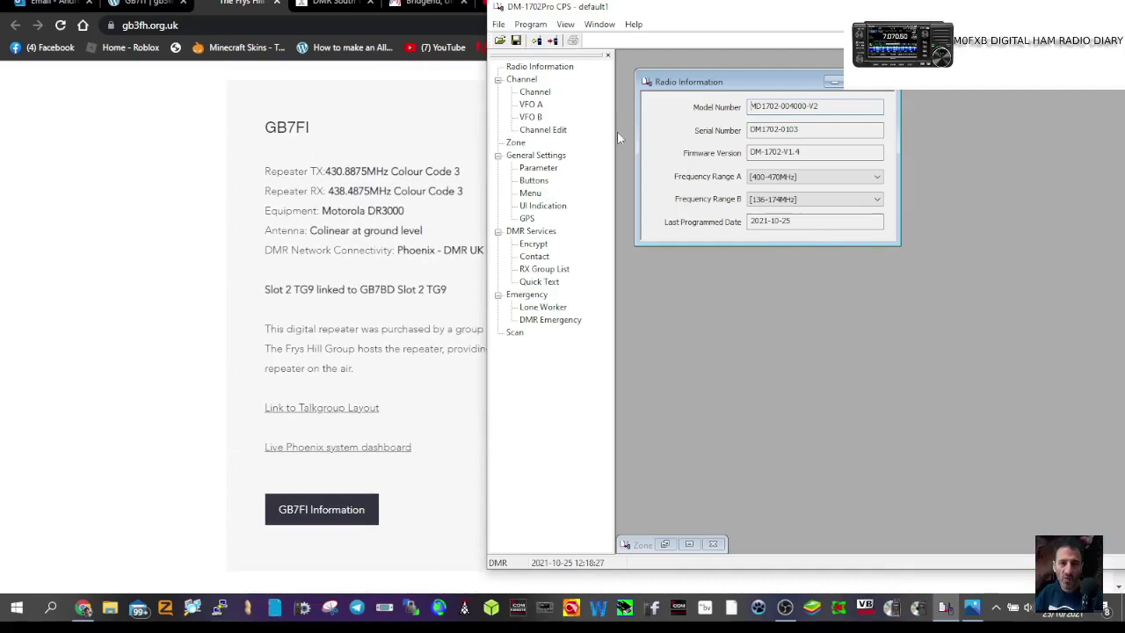
pyautogui.moveTo(789, 16)
pyautogui.mouseDown()
pyautogui.moveTo(807, 27)
pyautogui.moveTo(792, 31)
pyautogui.mouseUp()
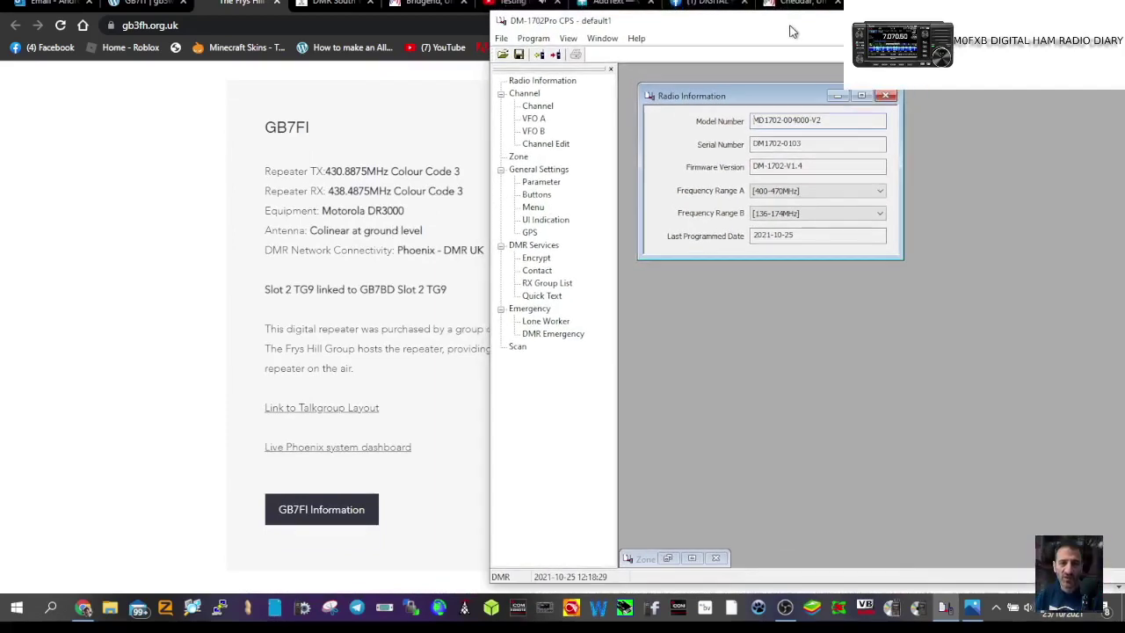
# - Open the Channel list and page forward to channels 26–33, showing GB7FI
pyautogui.click(540, 106)
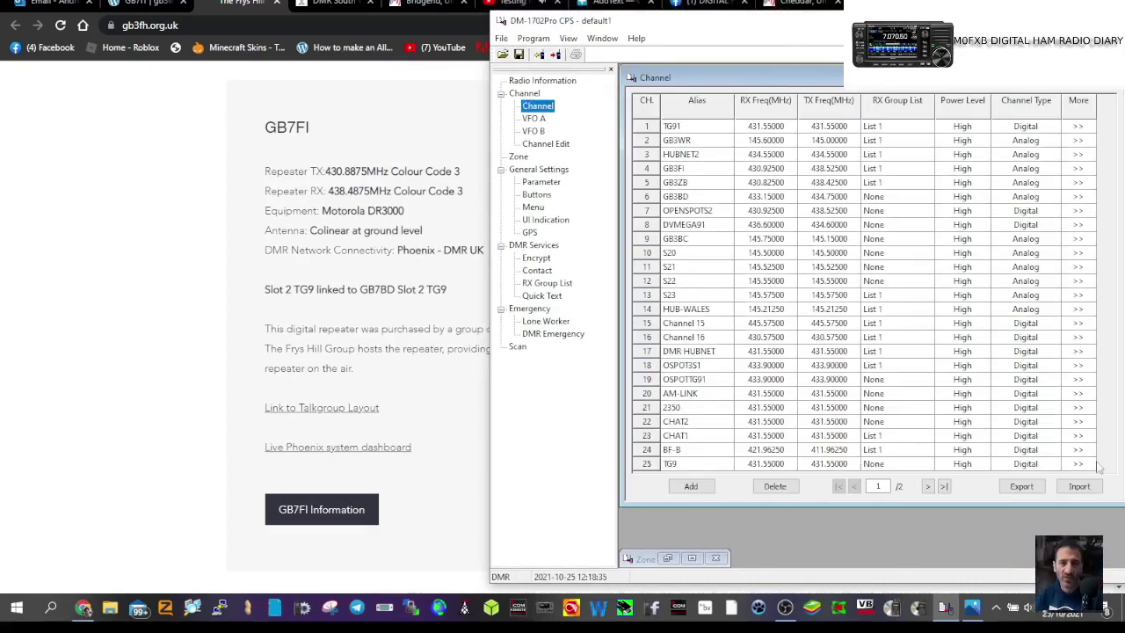
pyautogui.click(943, 486)
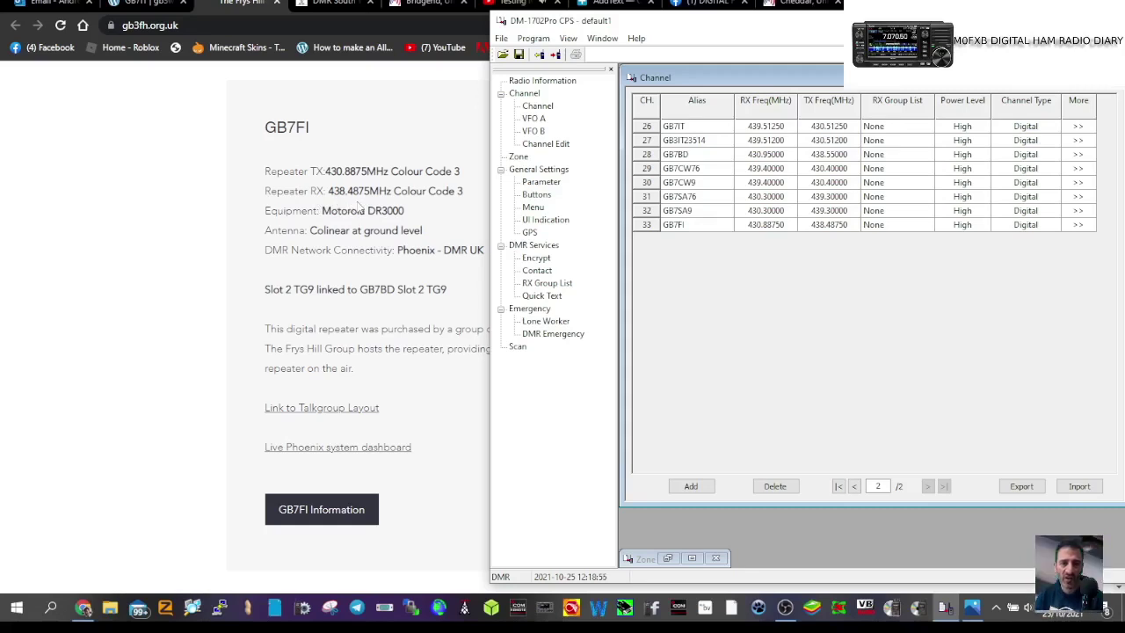
# - Set channel 33's RX Freq to 438.4875 and TX Freq to 430.8875
pyautogui.doubleClick(763, 225)
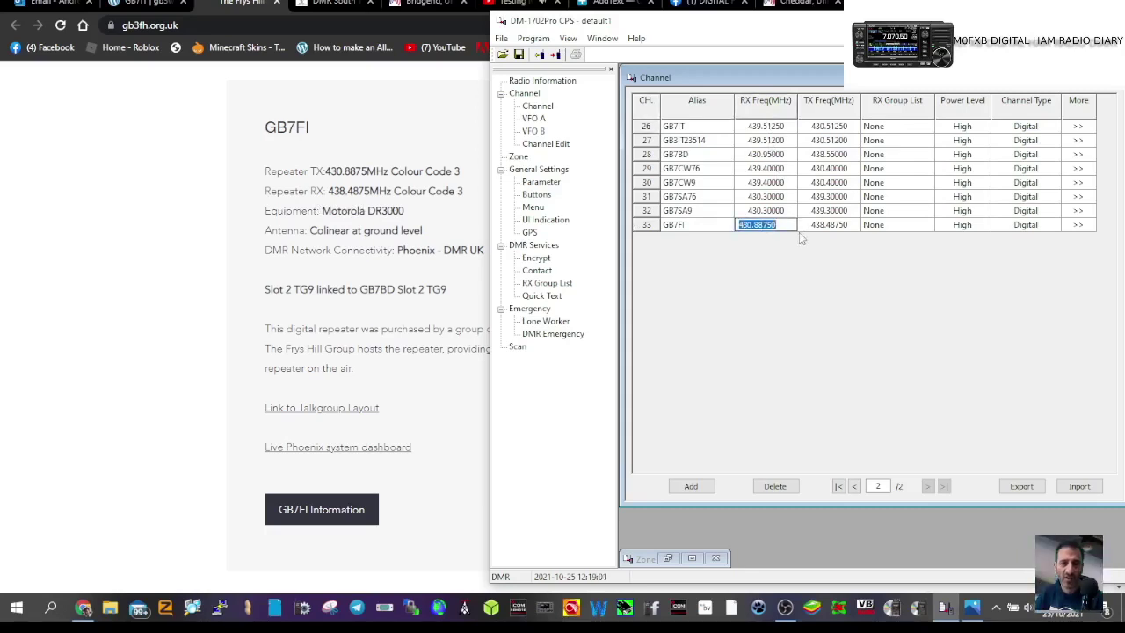
pyautogui.write('43')
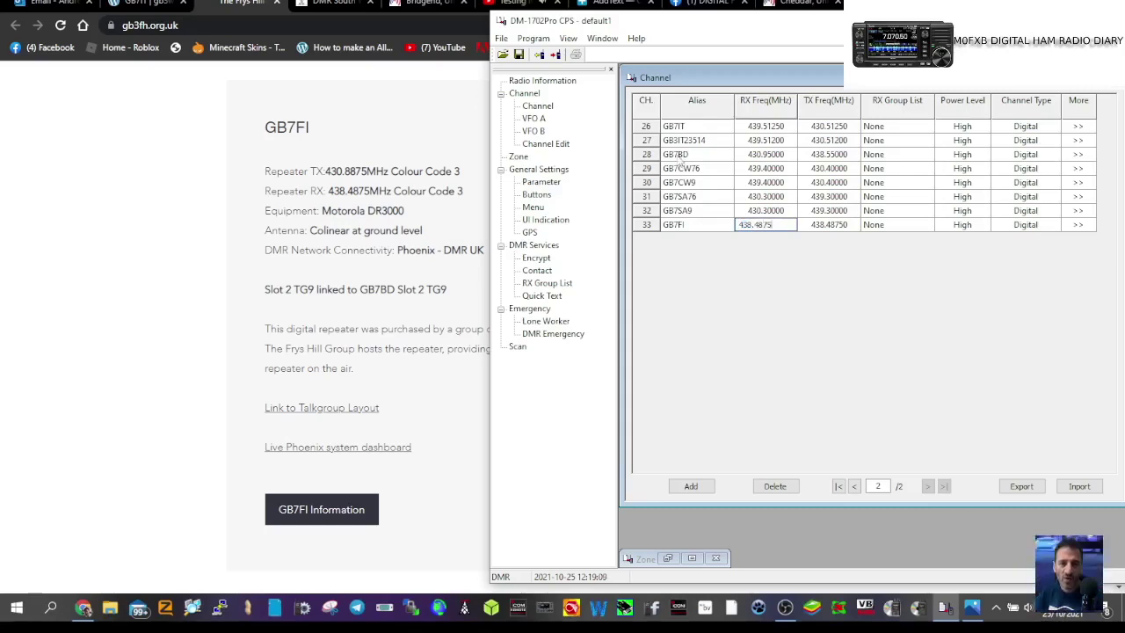
pyautogui.click(840, 226)
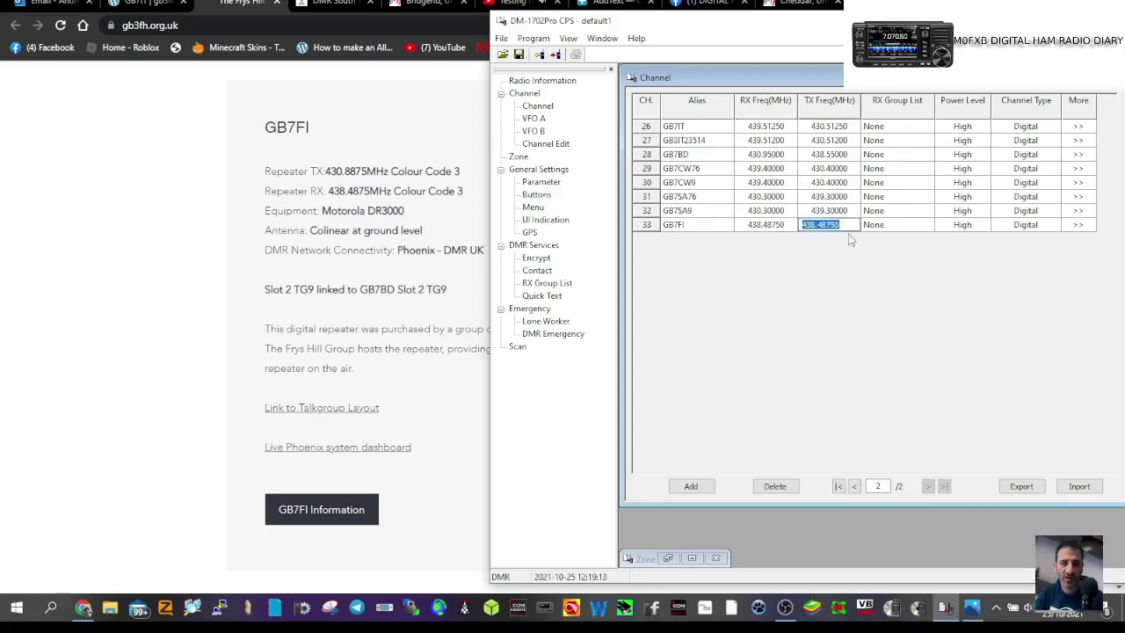
pyautogui.write('4')
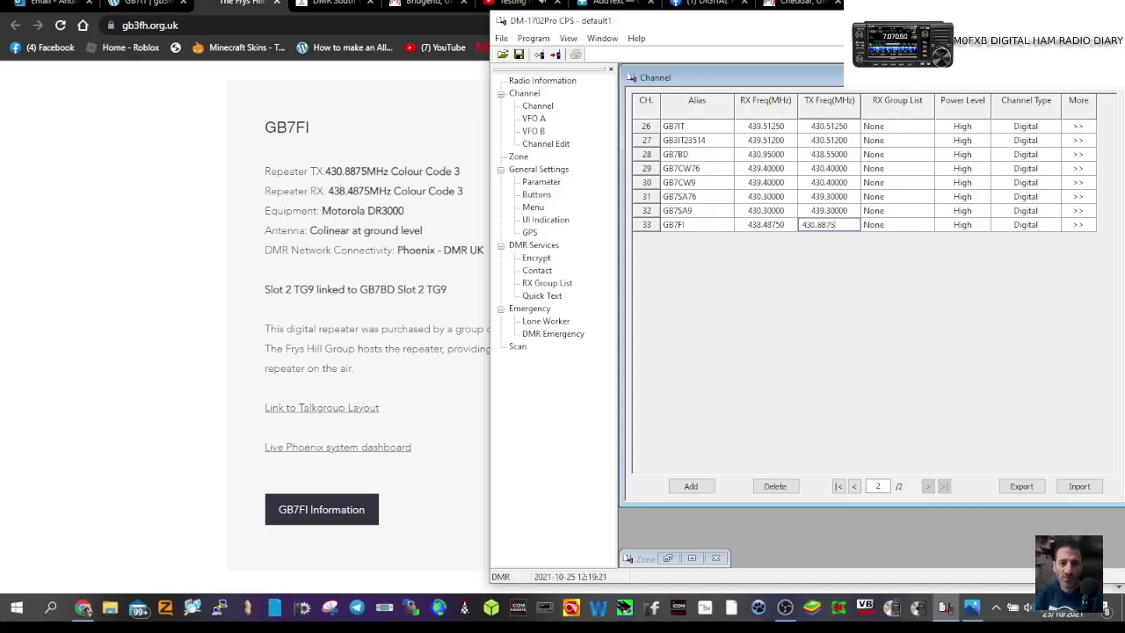
pyautogui.click(958, 226)
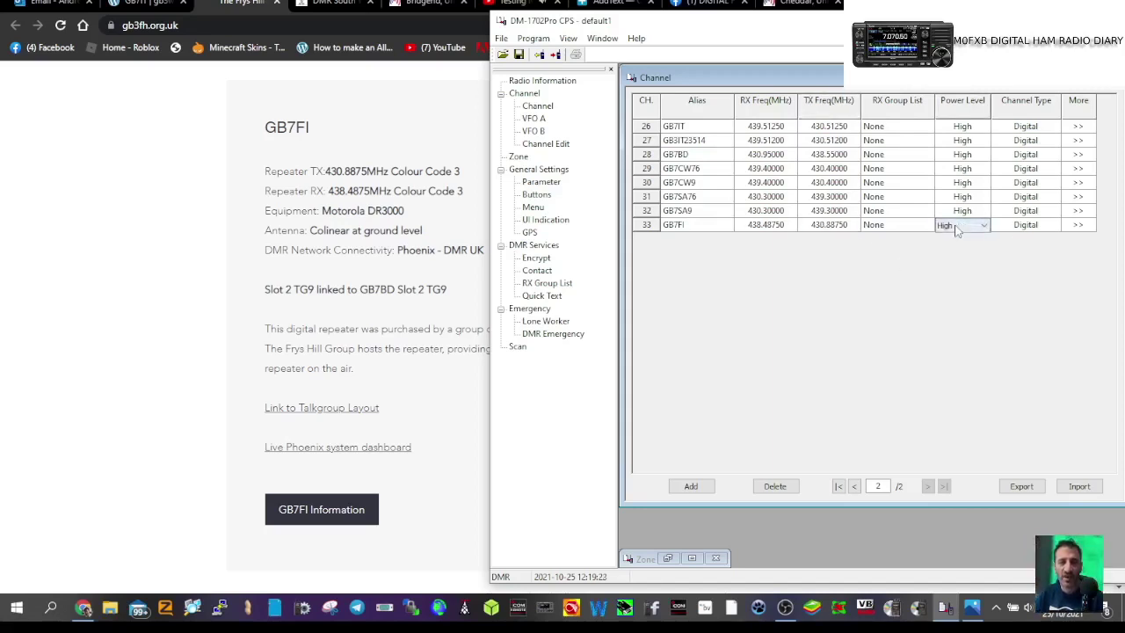
pyautogui.click(1078, 225)
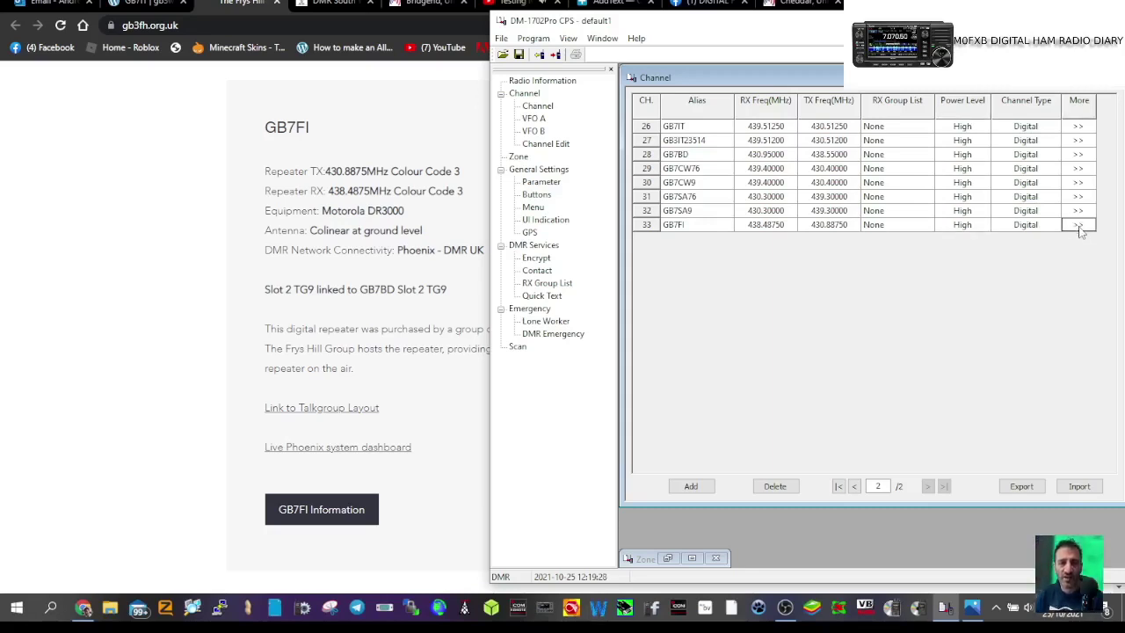
pyautogui.click(1078, 225)
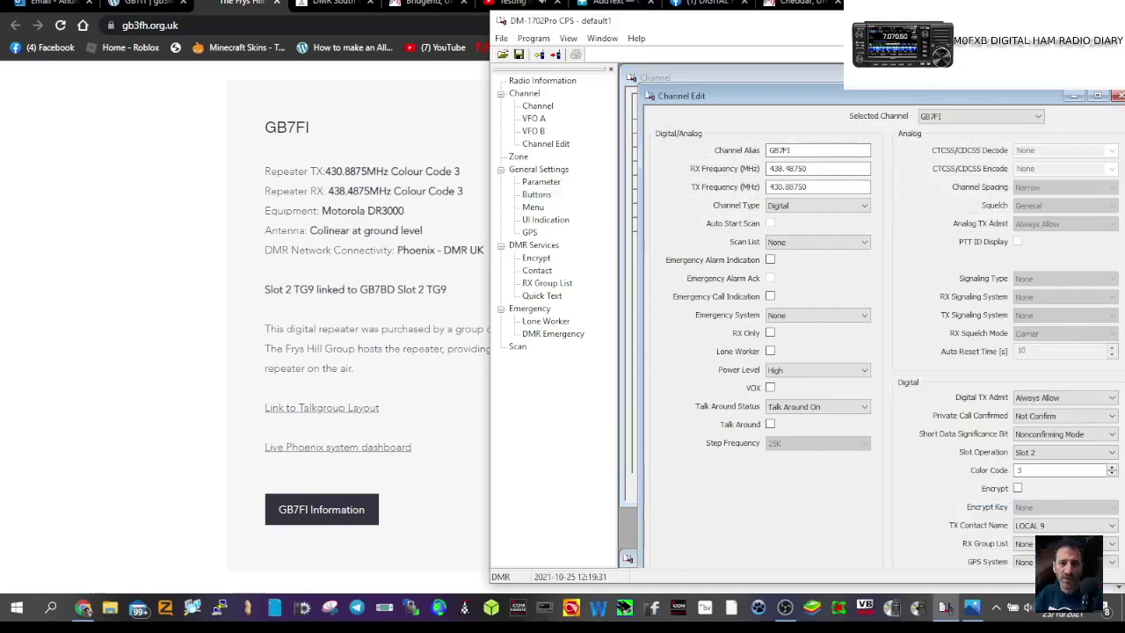
pyautogui.moveTo(563, 20); pyautogui.dragTo(540, 5)
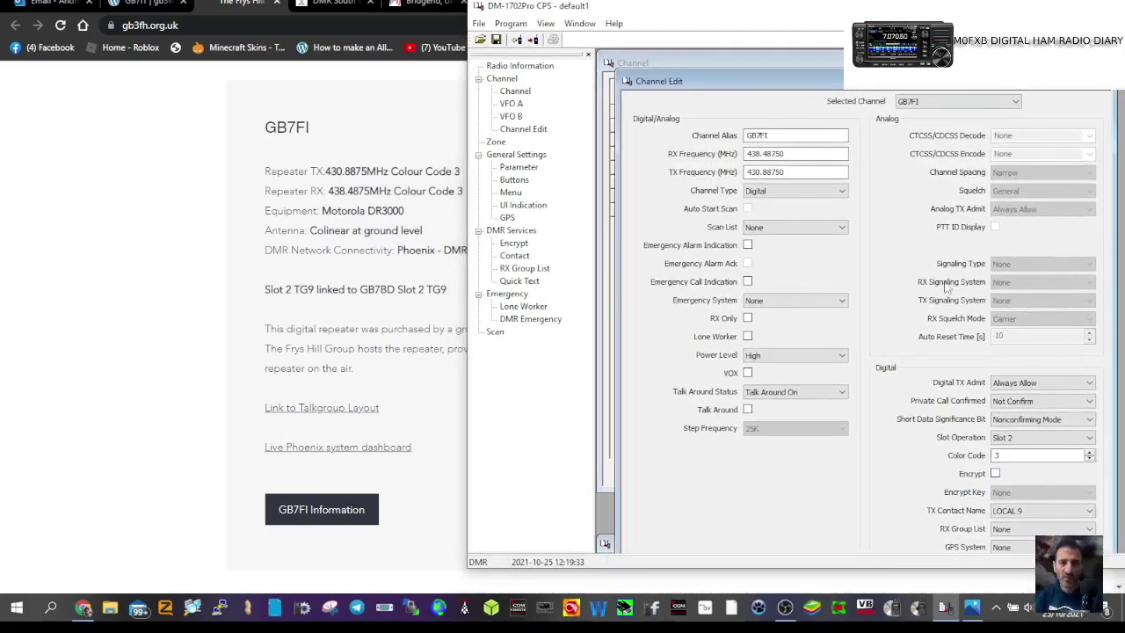
pyautogui.moveTo(898, 88); pyautogui.dragTo(879, 64)
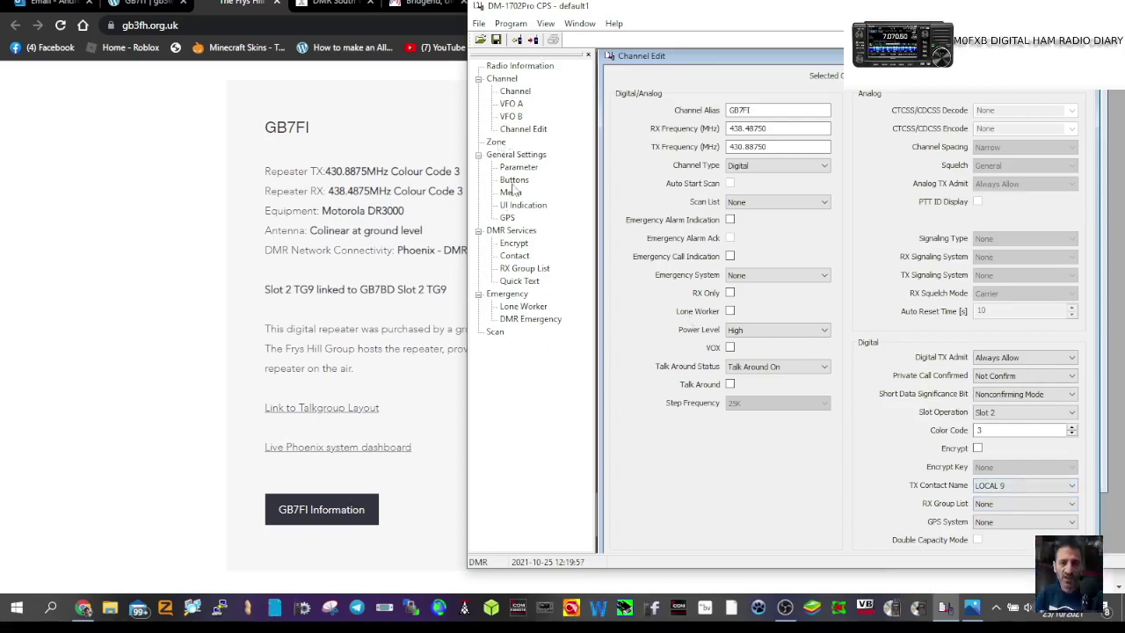
pyautogui.click(515, 255)
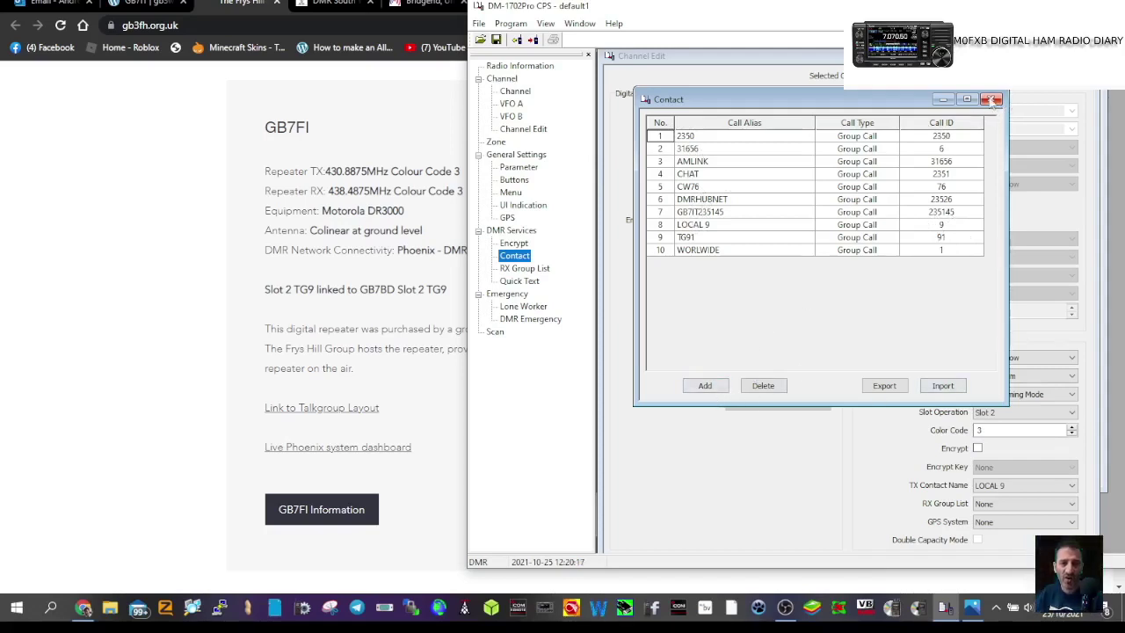
pyautogui.click(991, 99)
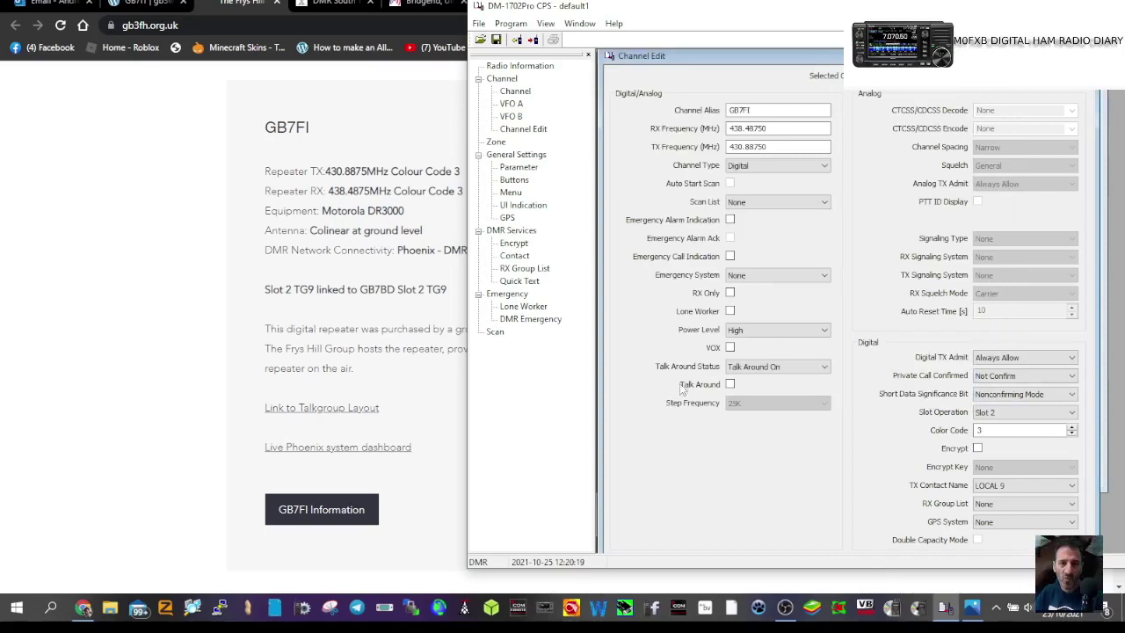
pyautogui.click(1072, 489)
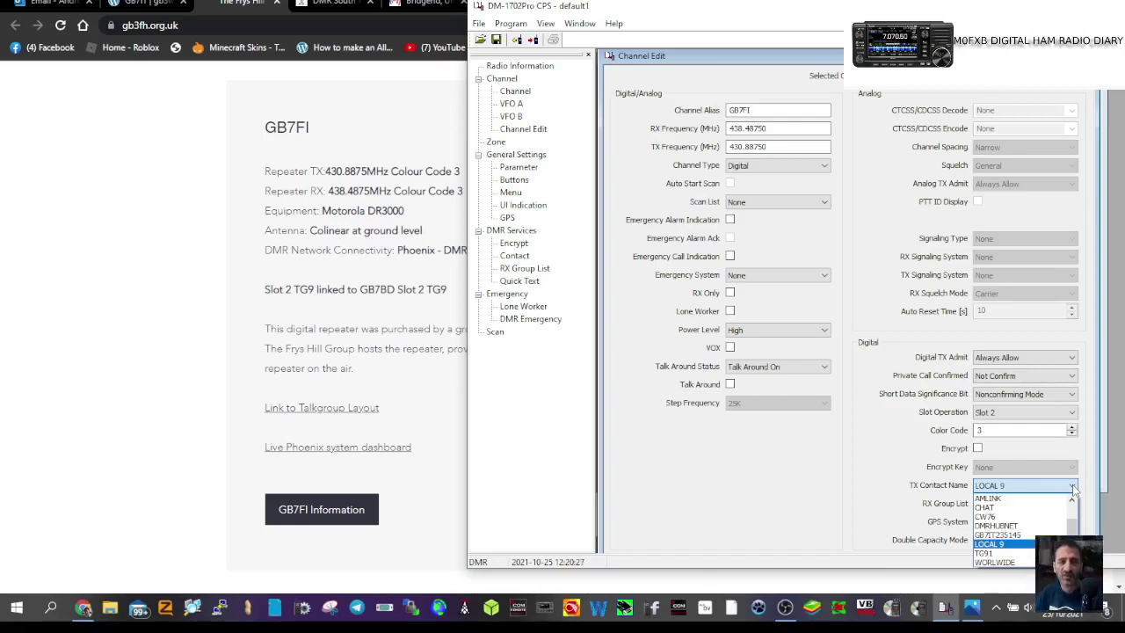
pyautogui.click(804, 479)
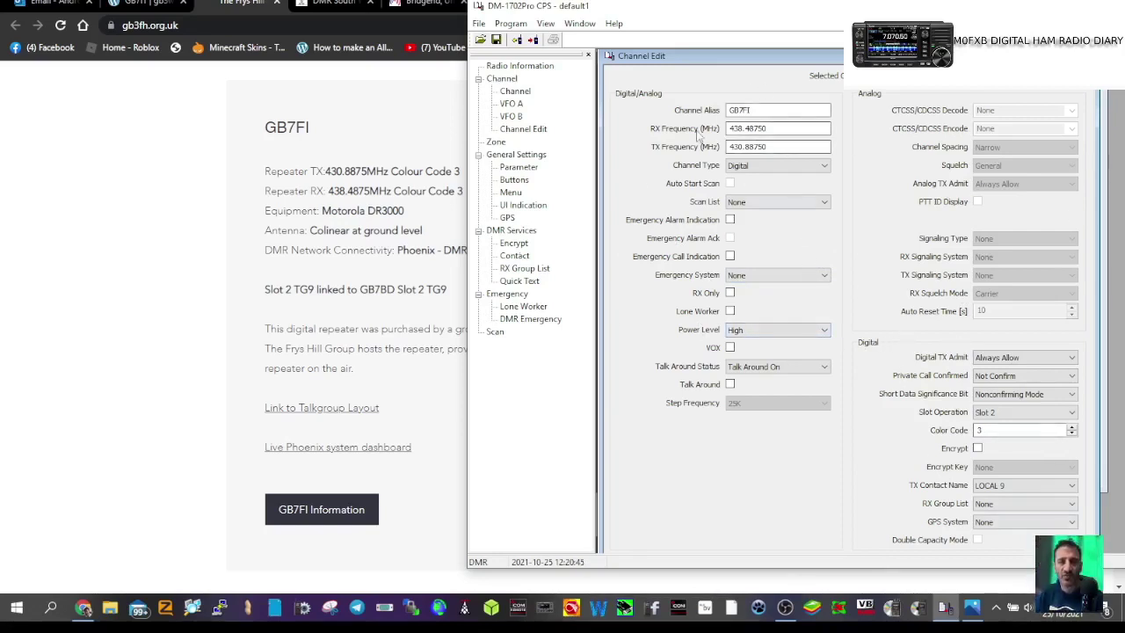
# - Select Zone and close the GB7FI editor and the Channel list, leaving radio information showing
pyautogui.click(496, 144)
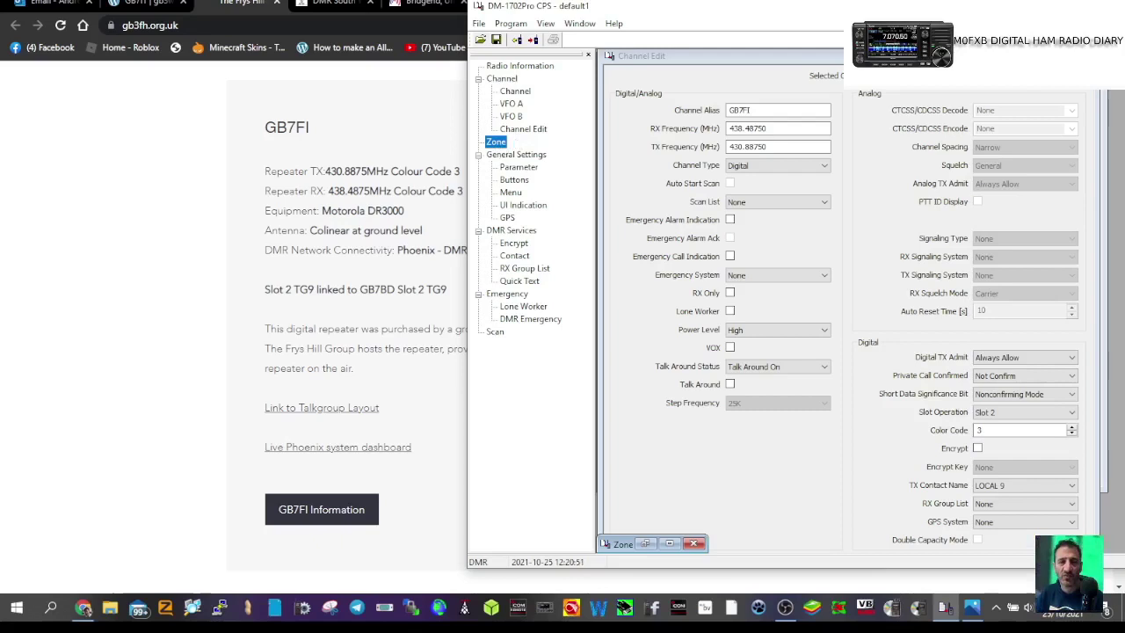
pyautogui.hotkey('ctrl', 'F4')
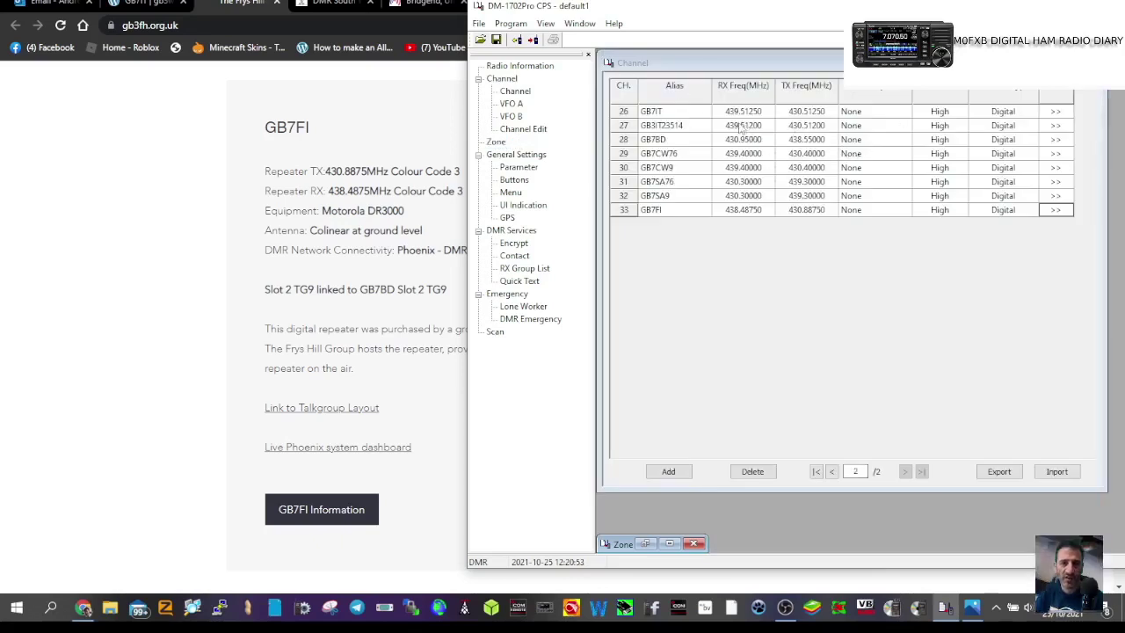
pyautogui.hotkey('ctrl', 'F4')
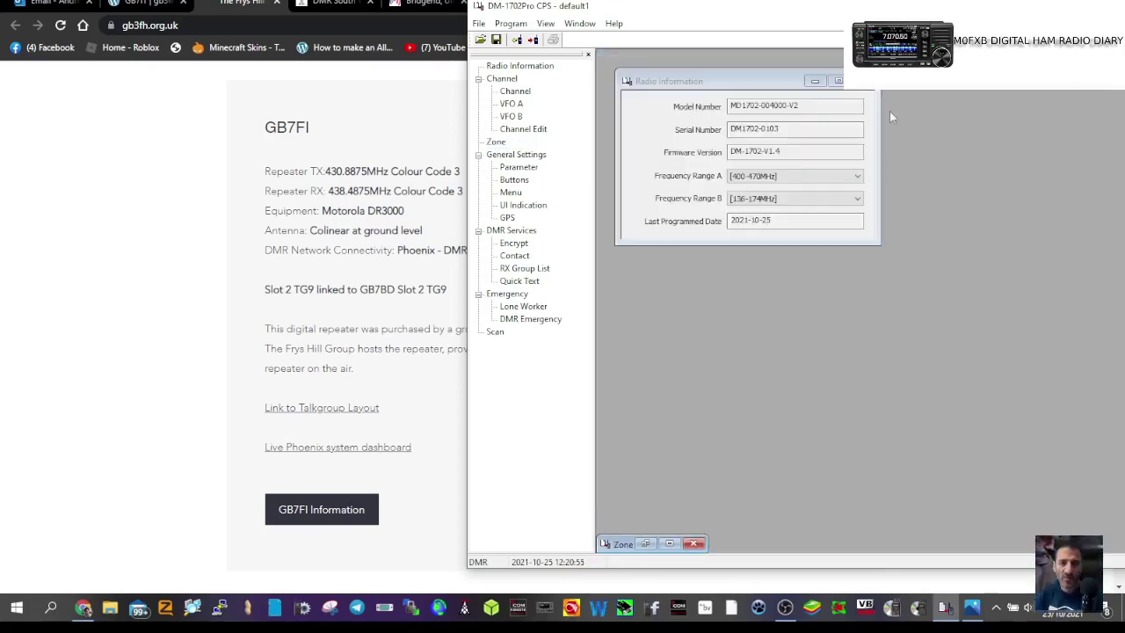
pyautogui.click(495, 143)
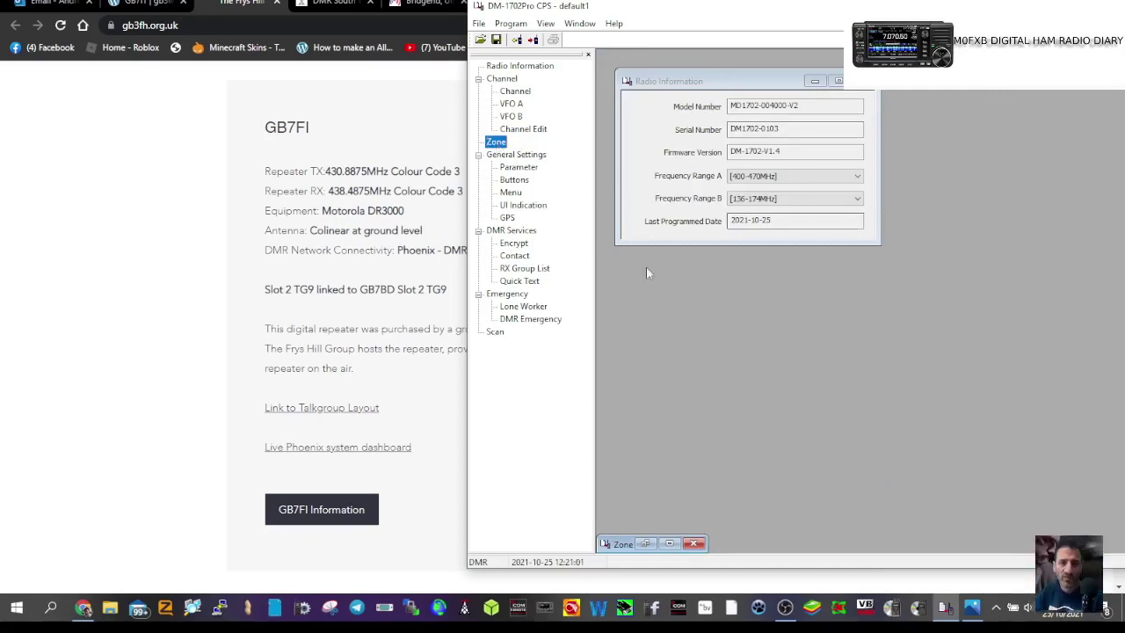
pyautogui.click(516, 95)
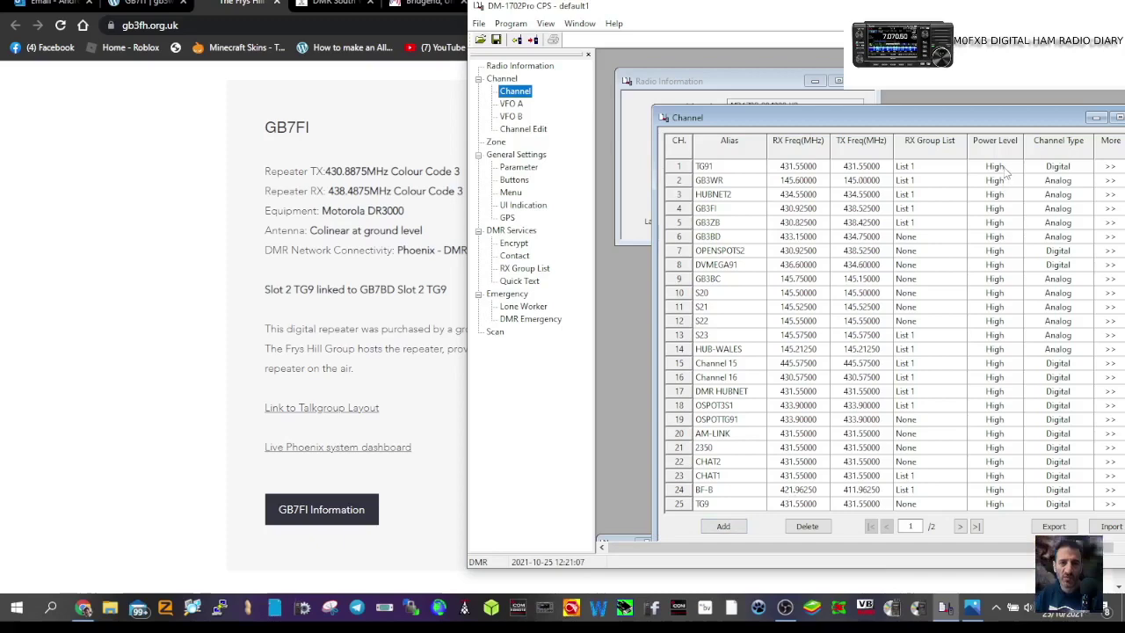
pyautogui.moveTo(995, 125); pyautogui.dragTo(966, 102)
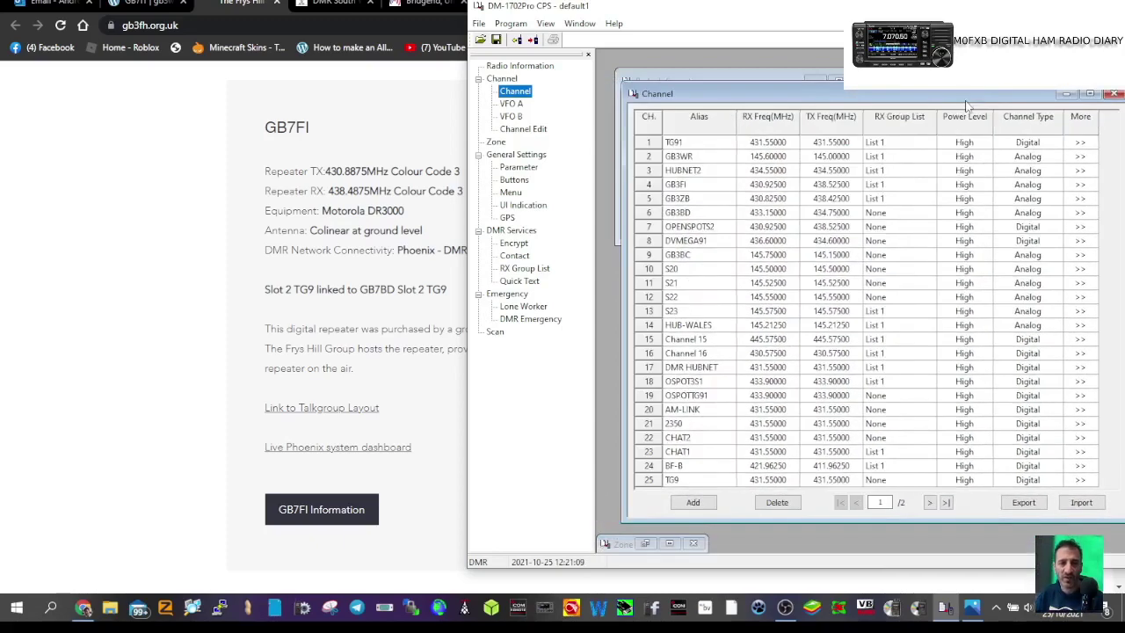
pyautogui.click(1111, 94)
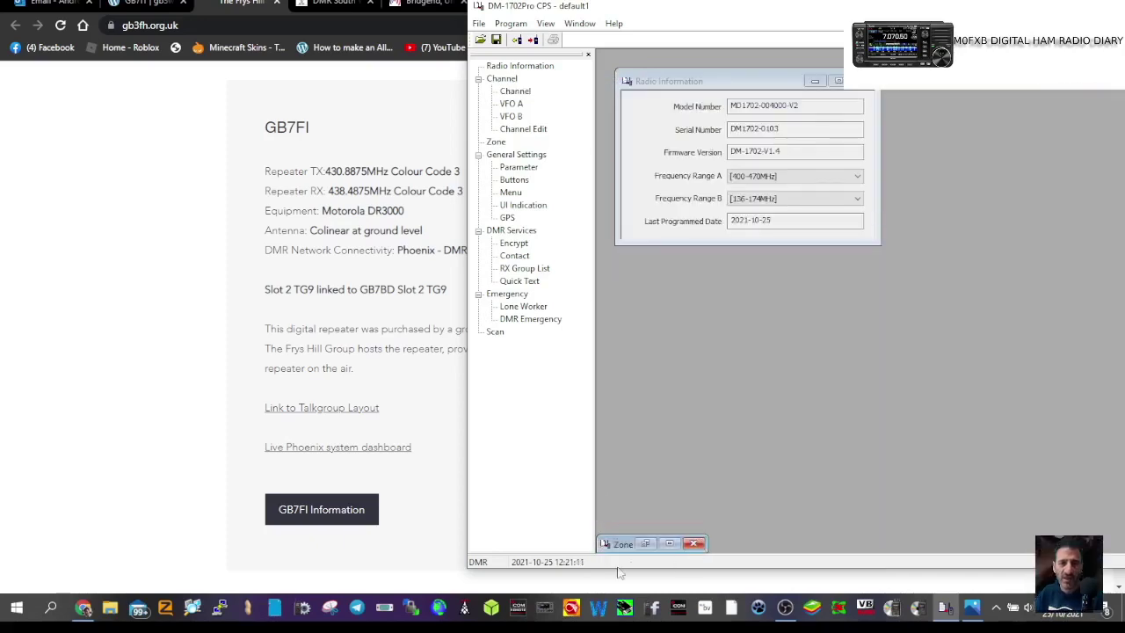
# - Maximise the Zone window and move GB7FI into zone 3 'digital only' Members
pyautogui.click(669, 544)
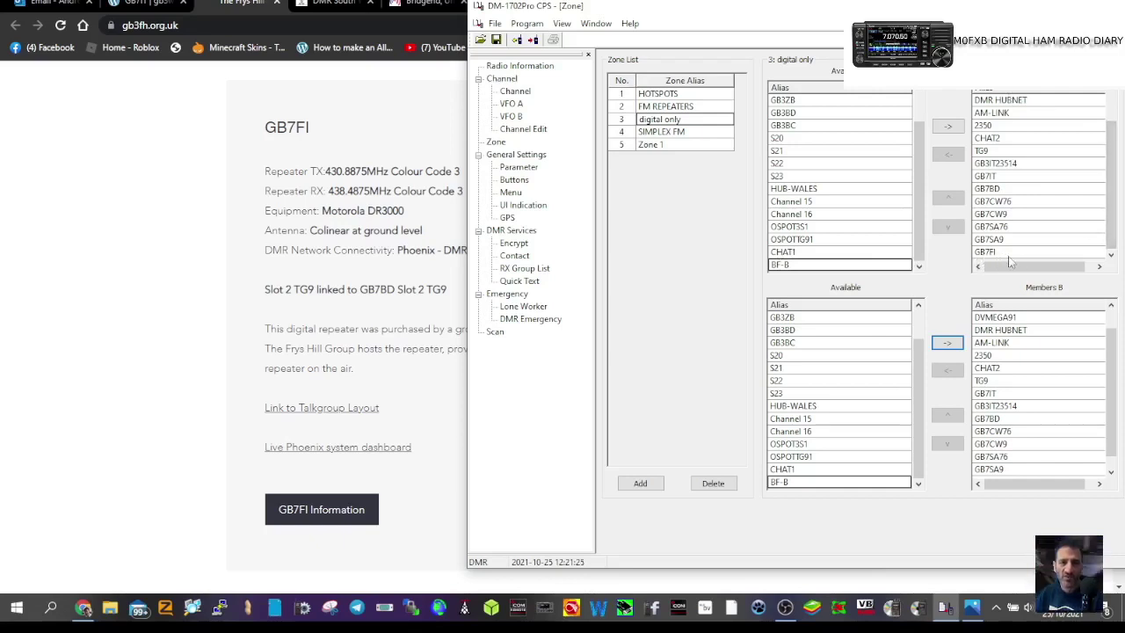
pyautogui.click(947, 346)
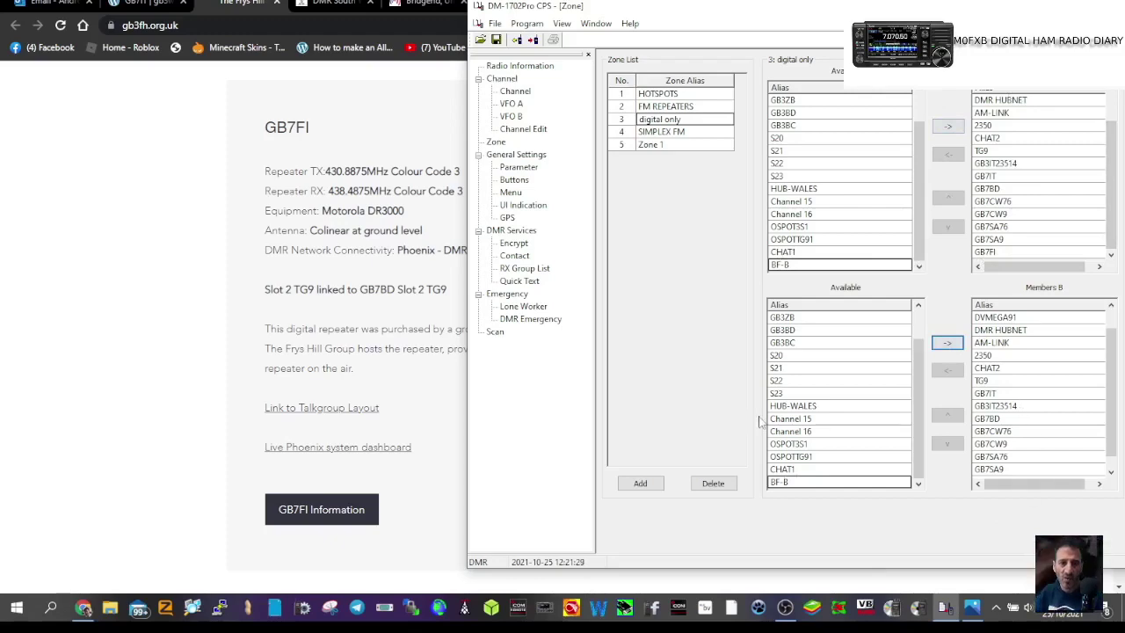
# - Save the codeplug over the existing 2023 .data file, confirming the replacement
pyautogui.click(496, 42)
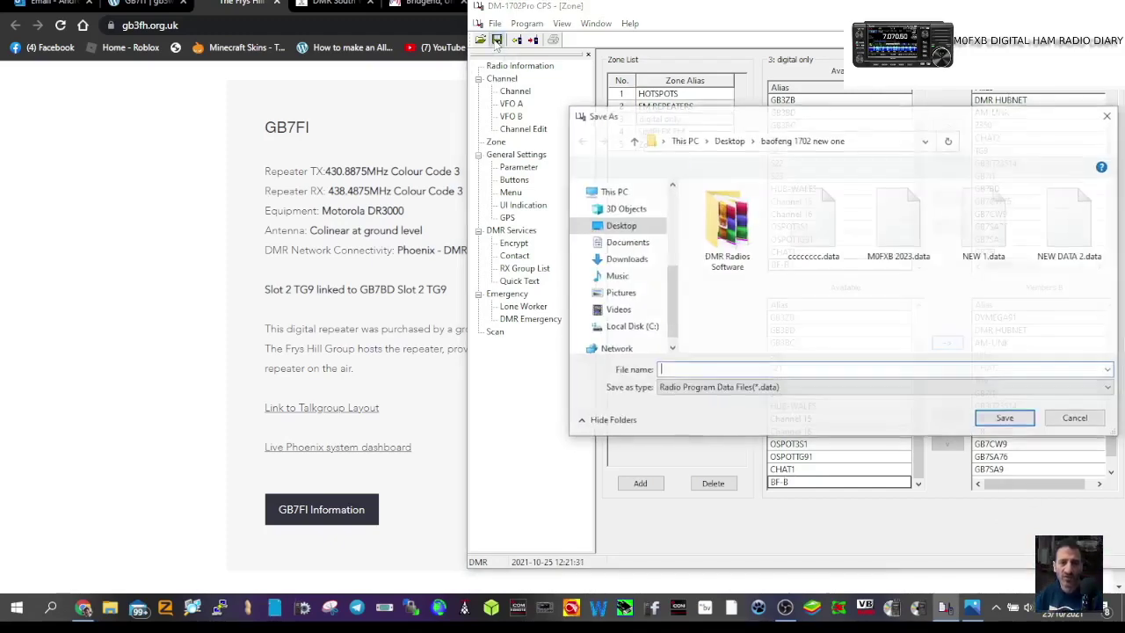
pyautogui.click(901, 232)
pyautogui.click(1005, 418)
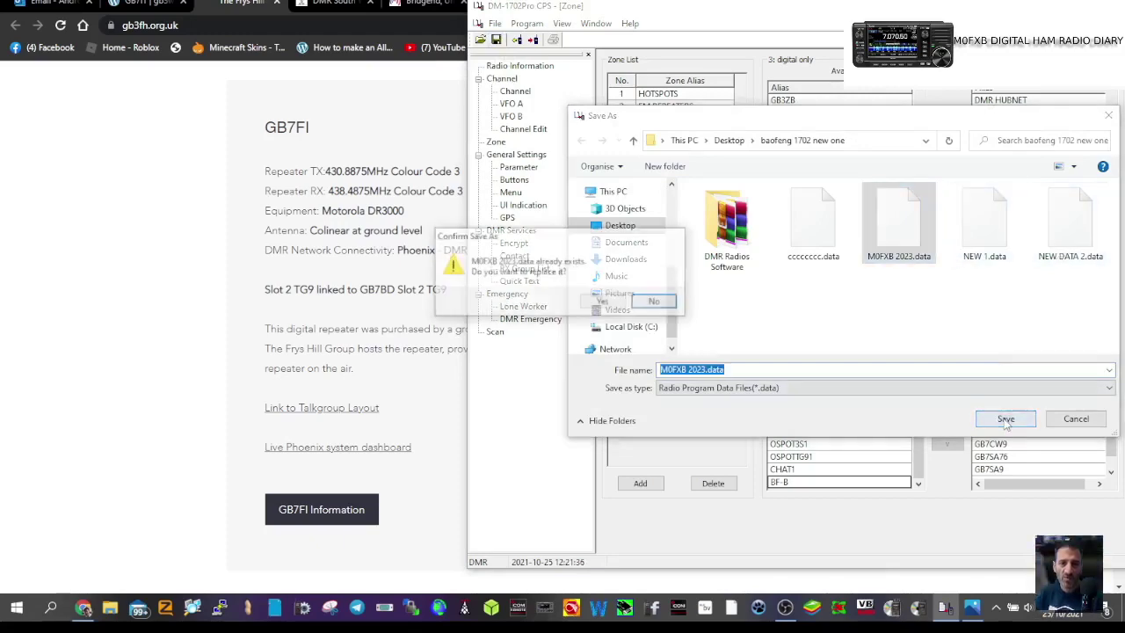
pyautogui.click(602, 302)
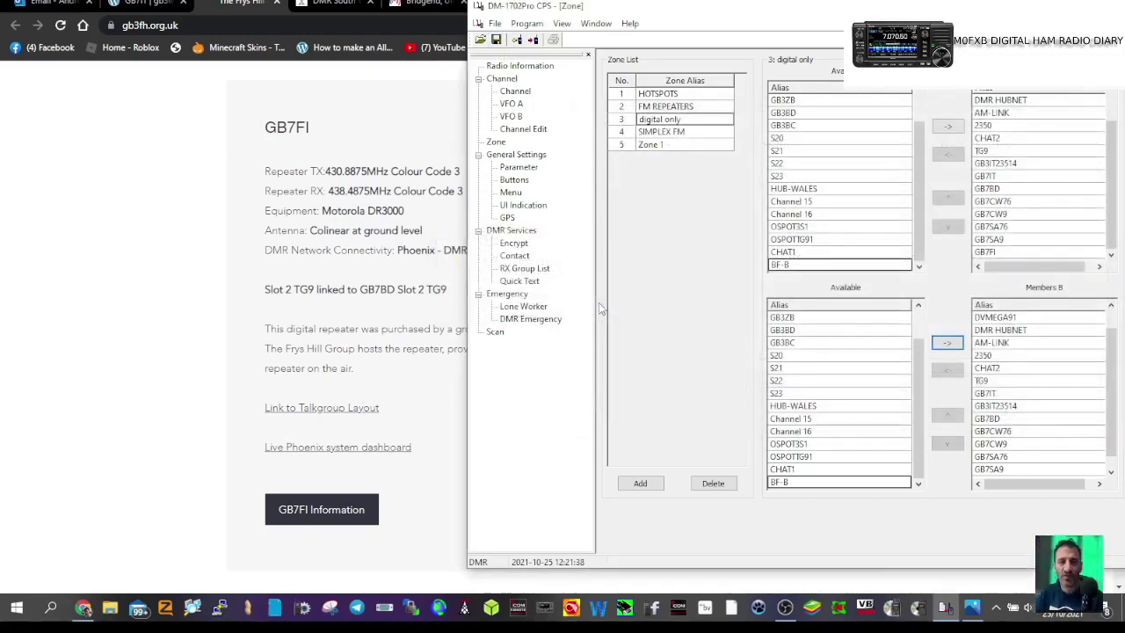
# - Write the updated codeplug to the radio with Program > Write to Radio
pyautogui.click(525, 24)
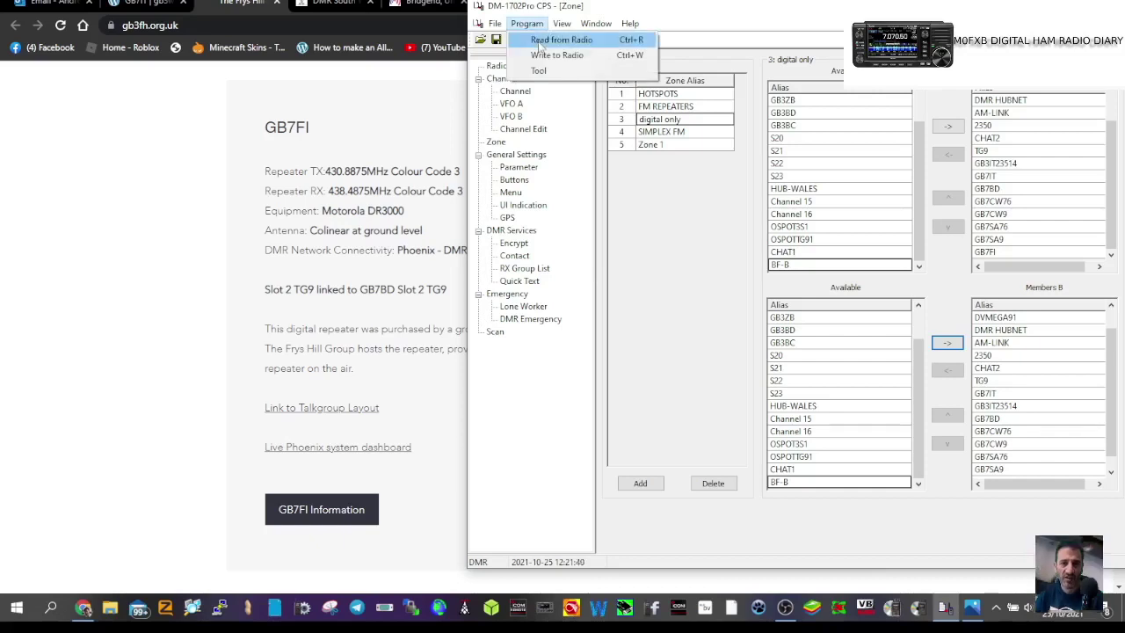
pyautogui.click(532, 53)
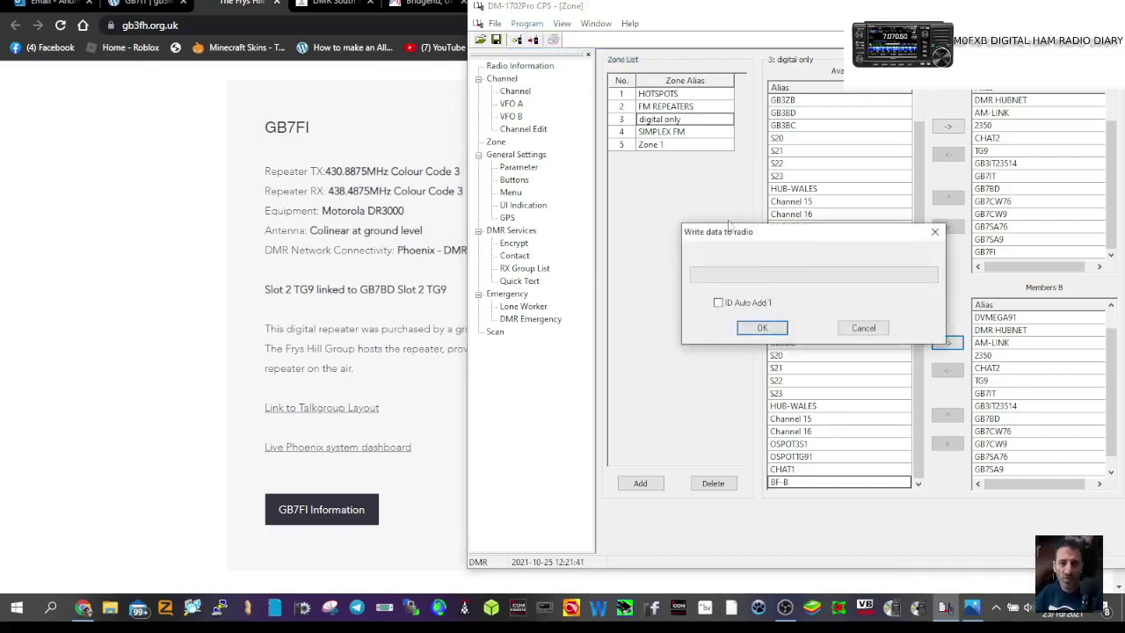
pyautogui.click(765, 327)
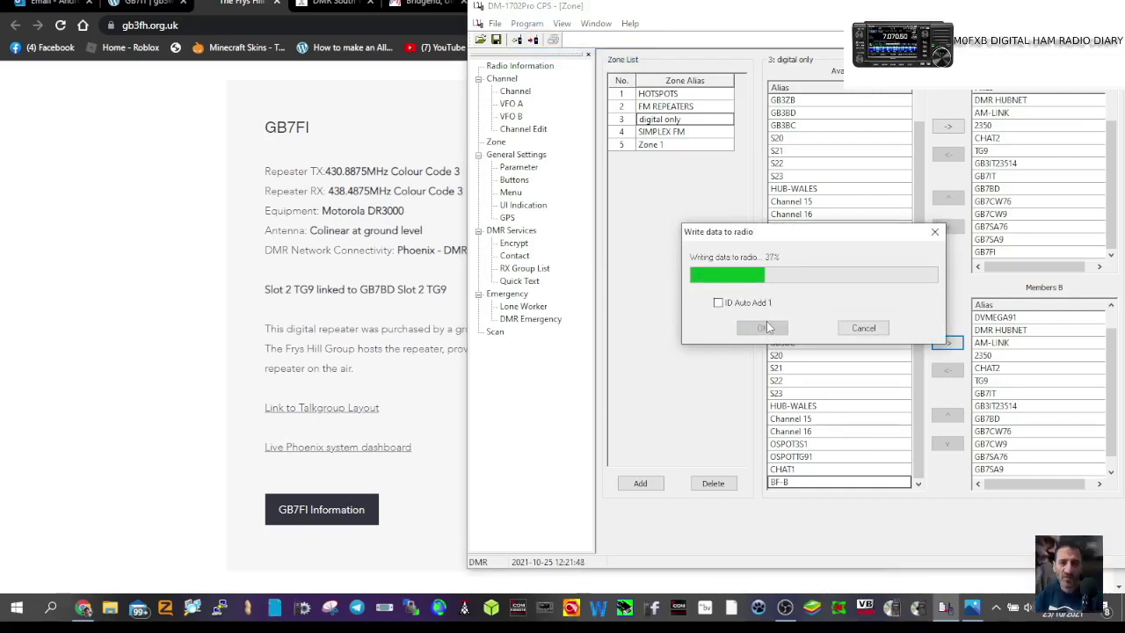
pyautogui.click(157, 249)
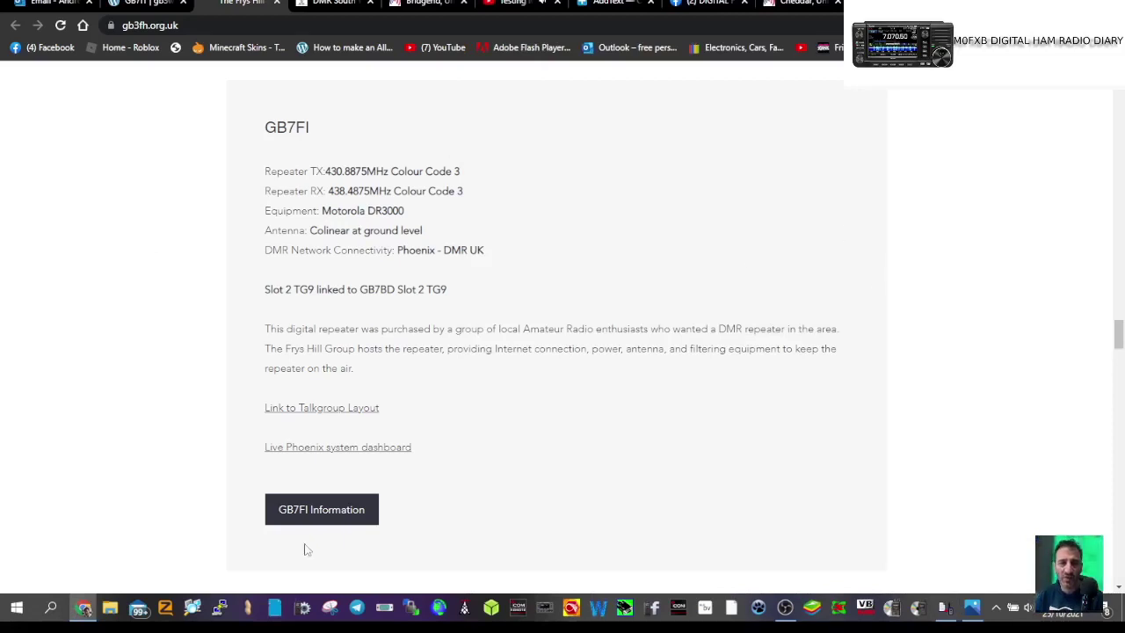
# - Check GB7FI's ukrepeater.net summary: output 430.8875 MHz, RX 438.4875 MHz, colour code 3
pyautogui.click(312, 514)
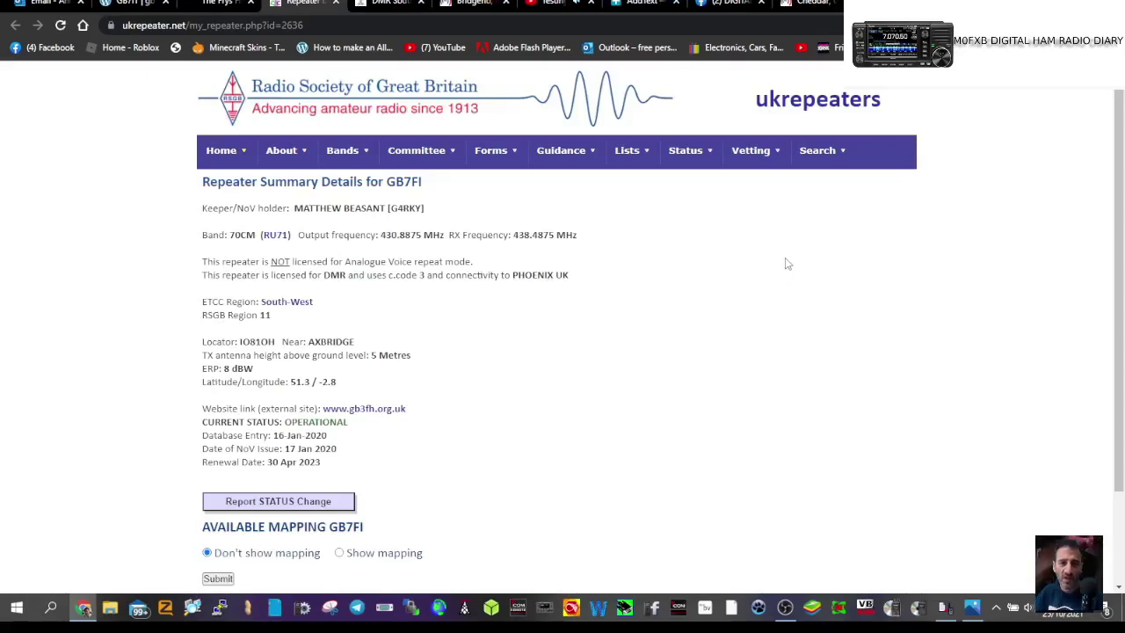
pyautogui.scroll(-1, 787, 264)
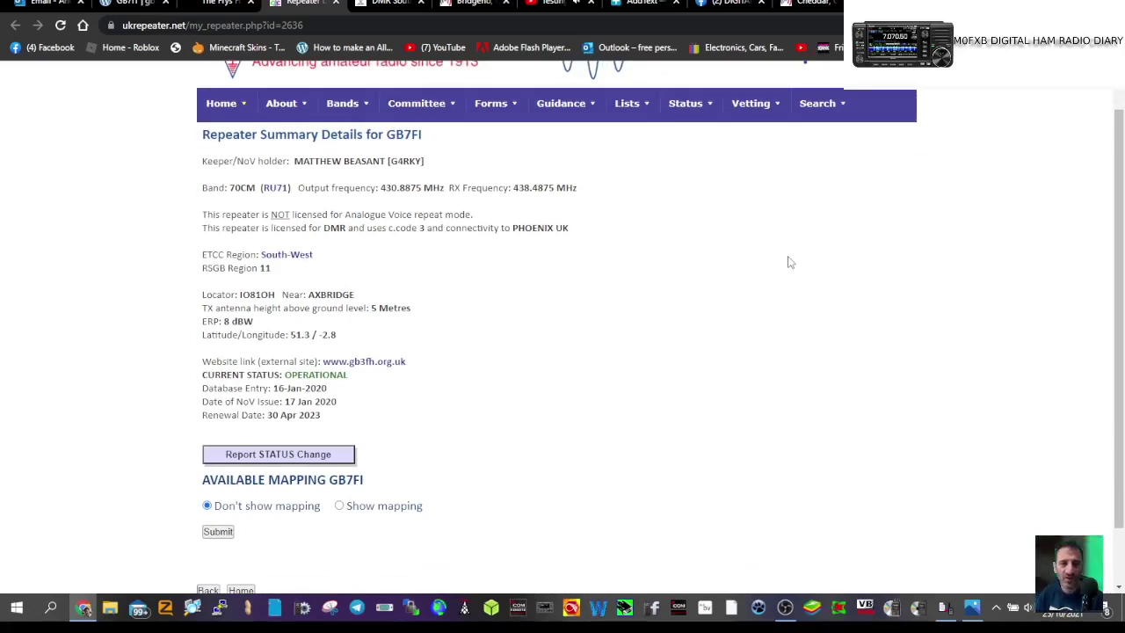
pyautogui.scroll(-1, 790, 262)
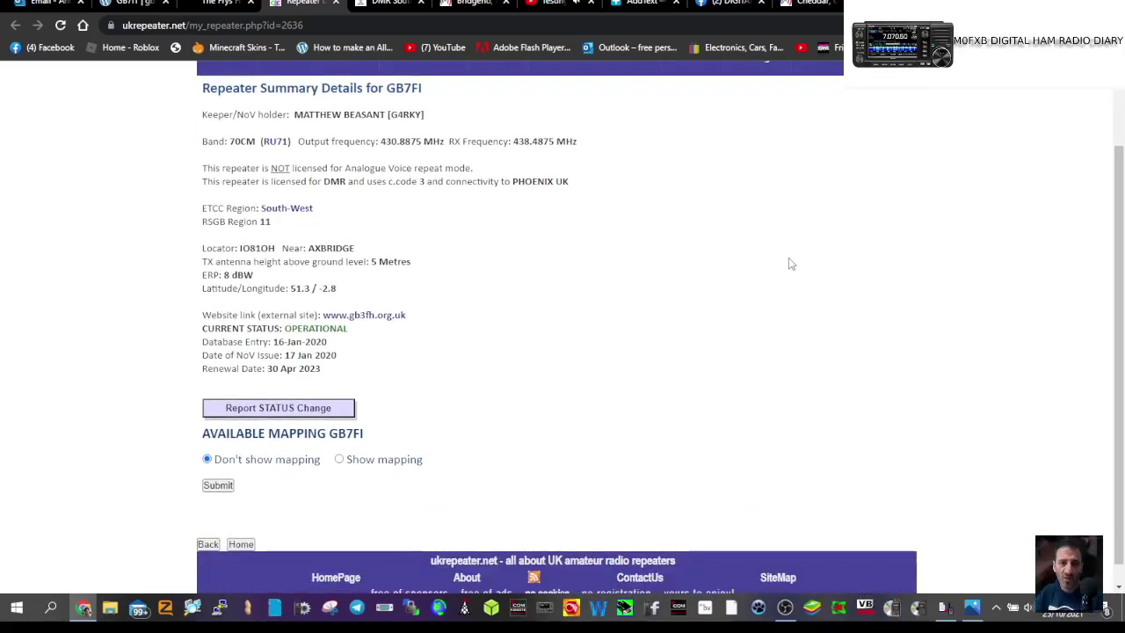
pyautogui.scroll(-1, 789, 262)
pyautogui.scroll(2, 791, 262)
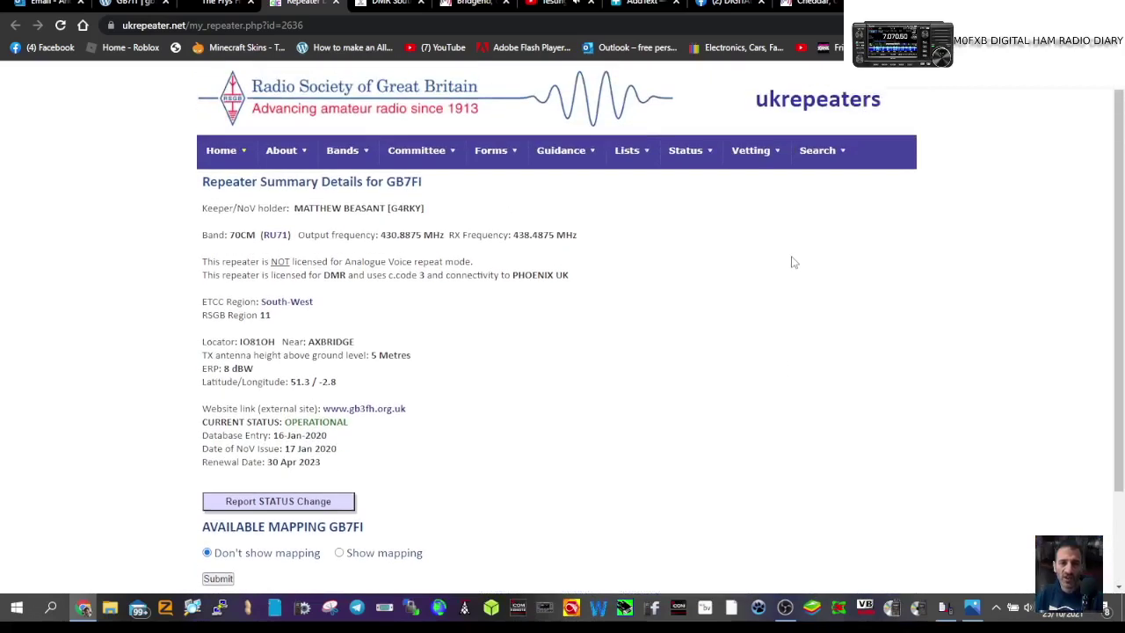